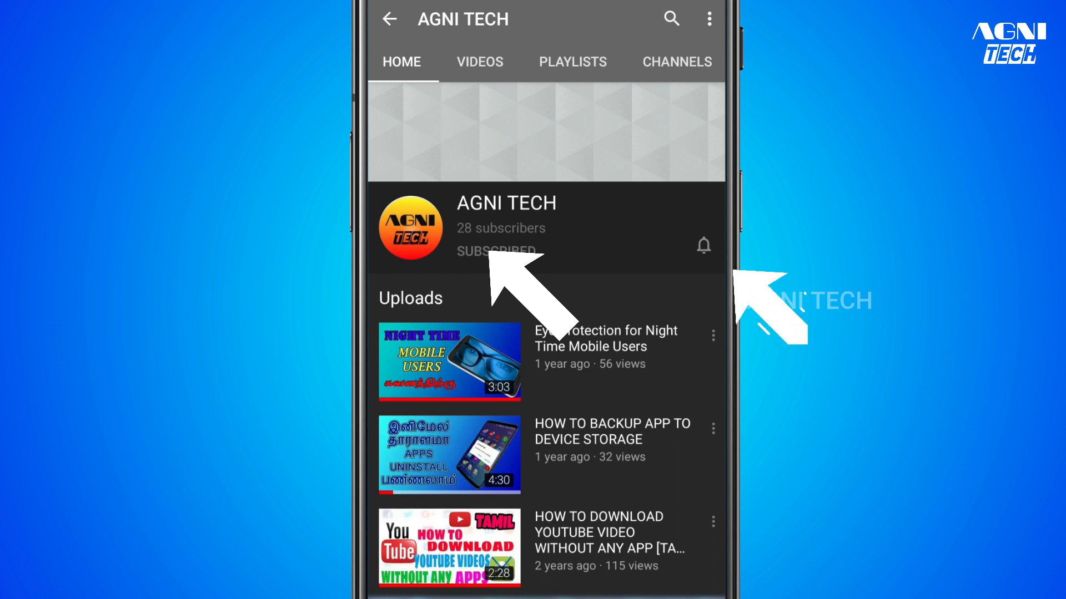
{"action": "left_click", "coordinate": [689, 203]}
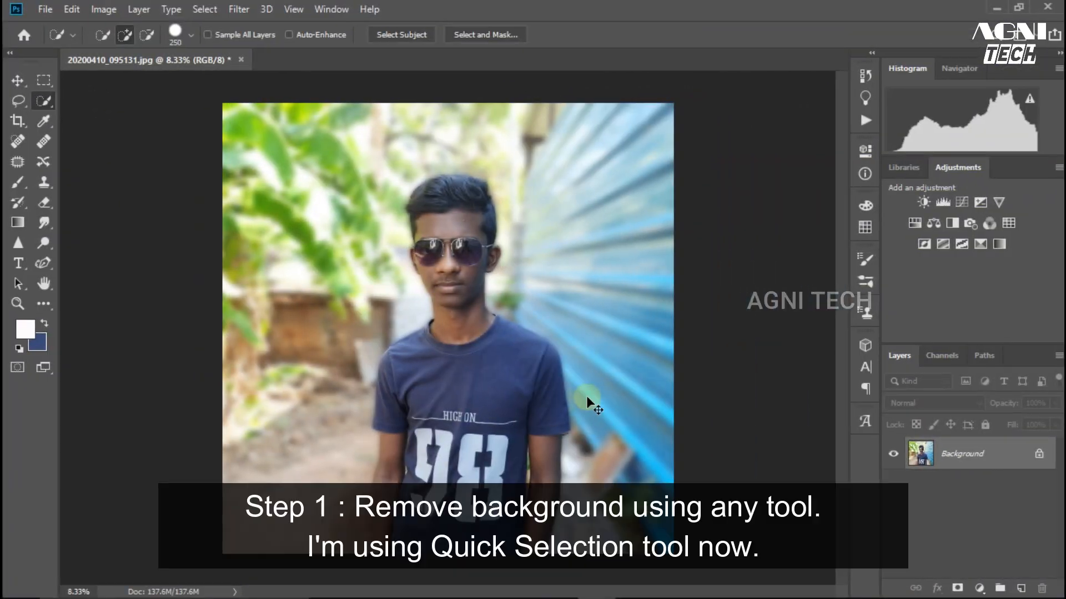
Step: Select the person's hair and forehead with the Quick Selection tool at brush size 250
{"action": "key", "text": "ctrl+plus"}
{"action": "key", "text": "ctrl+plus"}
{"action": "left_click_drag", "start_coordinate": [480, 195], "coordinate": [482, 338]}
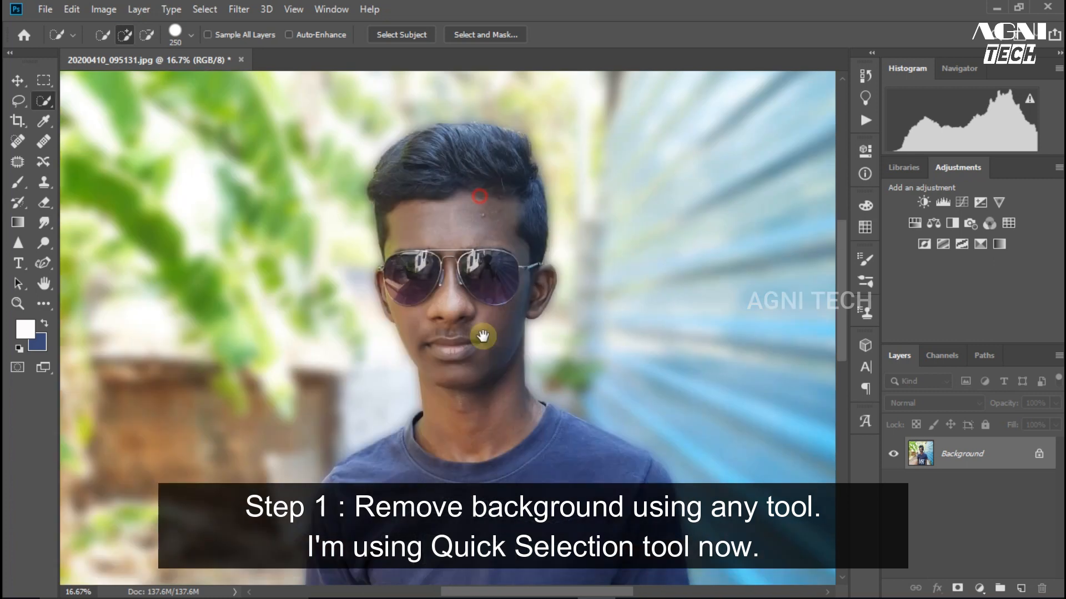
{"action": "left_click_drag", "start_coordinate": [461, 244], "coordinate": [458, 299]}
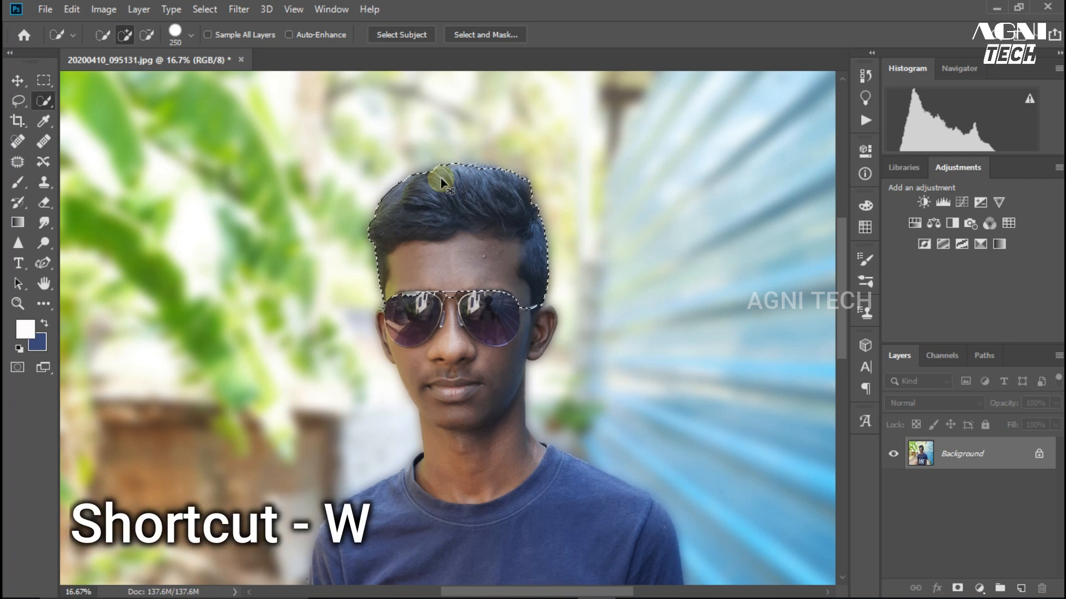
Step: Extend the quick selection over the person's face, neck, shoulders and the upper part of the shirt
{"action": "key", "text": "ctrl+plus"}
{"action": "key", "text": "ctrl+plus"}
{"action": "left_click_drag", "start_coordinate": [452, 228], "coordinate": [478, 491]}
{"action": "left_click_drag", "start_coordinate": [528, 524], "coordinate": [507, 230]}
{"action": "mouse_move", "coordinate": [503, 261]}
{"action": "left_mouse_down"}
{"action": "mouse_move", "coordinate": [396, 497]}
{"action": "mouse_move", "coordinate": [557, 436]}
{"action": "left_mouse_up"}
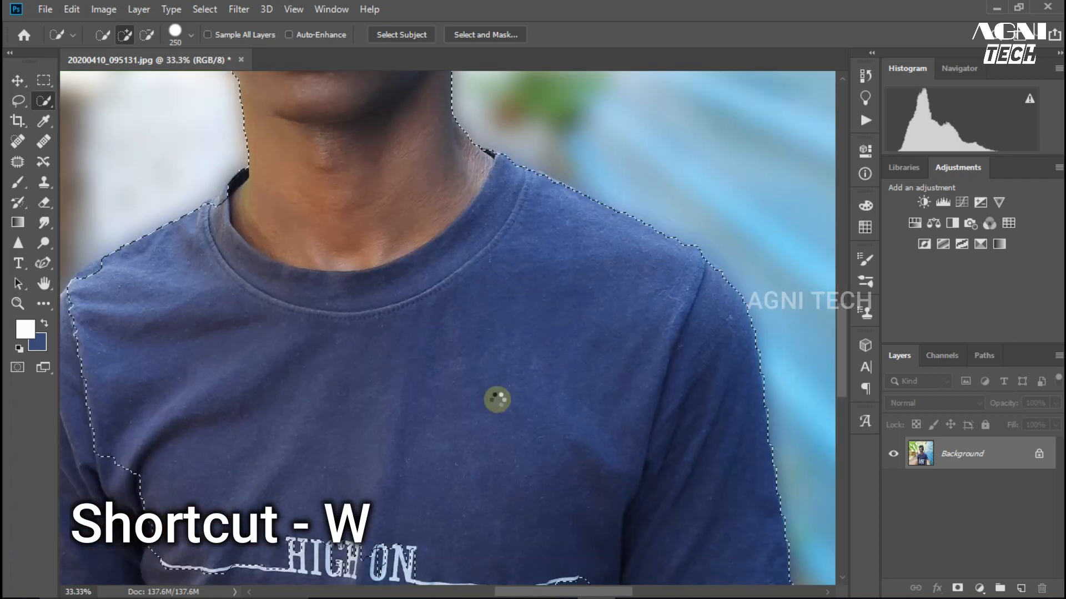
Step: Add the sleeves, upper arms and the printed lower part of the shirt to the quick selection
{"action": "left_click_drag", "start_coordinate": [499, 398], "coordinate": [412, 403]}
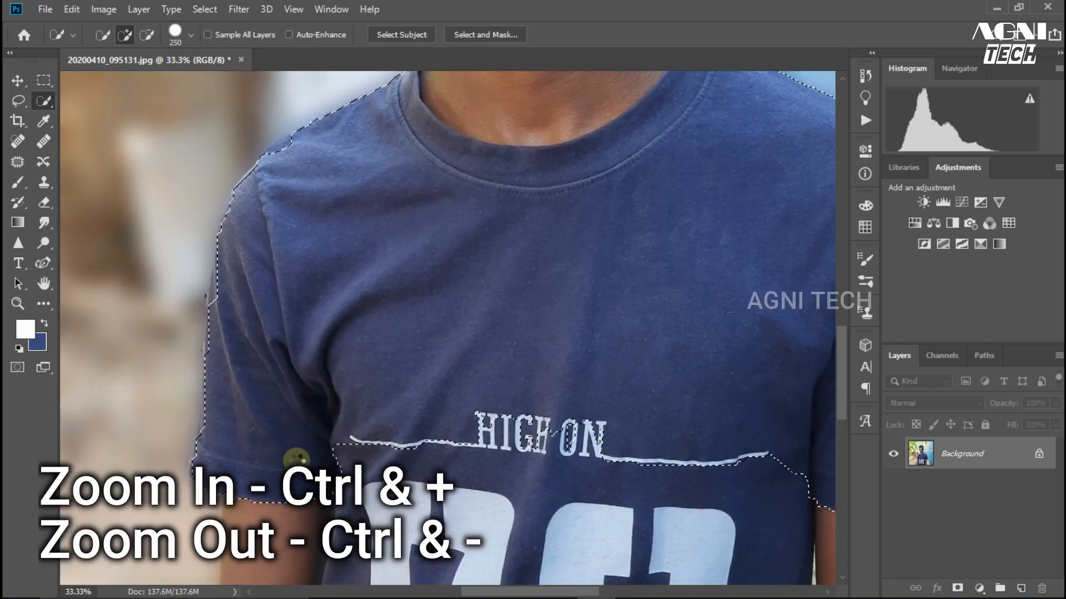
{"action": "left_click_drag", "start_coordinate": [375, 426], "coordinate": [363, 241]}
{"action": "left_click_drag", "start_coordinate": [332, 354], "coordinate": [302, 451]}
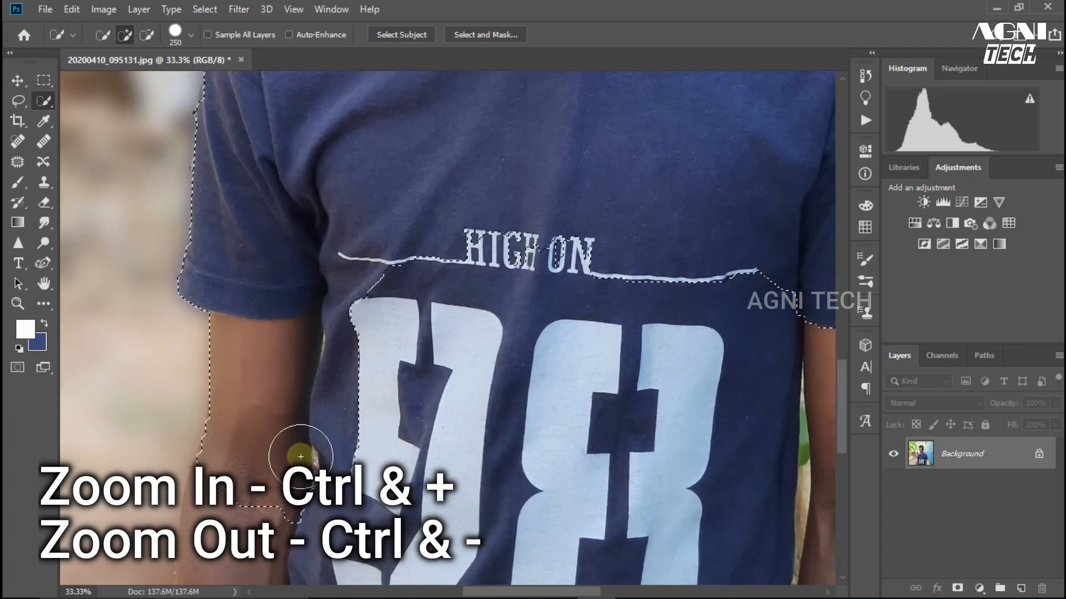
{"action": "mouse_move", "coordinate": [431, 537]}
{"action": "left_mouse_down"}
{"action": "mouse_move", "coordinate": [447, 360]}
{"action": "mouse_move", "coordinate": [474, 272]}
{"action": "left_mouse_up"}
{"action": "left_click", "coordinate": [402, 477]}
{"action": "key", "text": "ctrl+minus"}
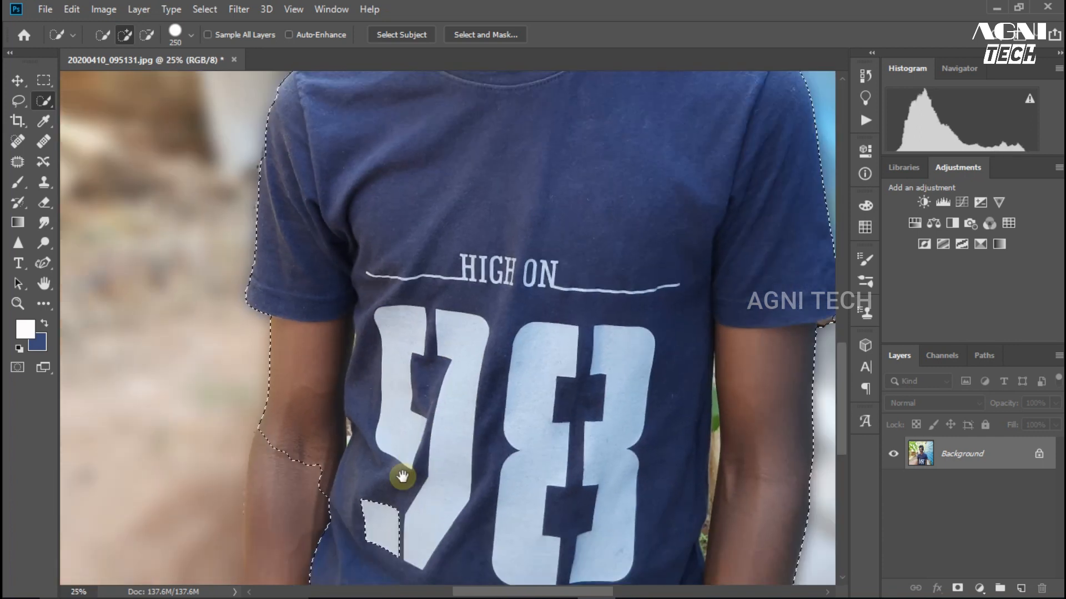
Step: Add the forearm on the image's left to the selection and subtract the background spill beside its wrist
{"action": "left_click_drag", "start_coordinate": [402, 477], "coordinate": [383, 341]}
{"action": "left_click", "coordinate": [281, 504]}
{"action": "key", "text": "alt"}
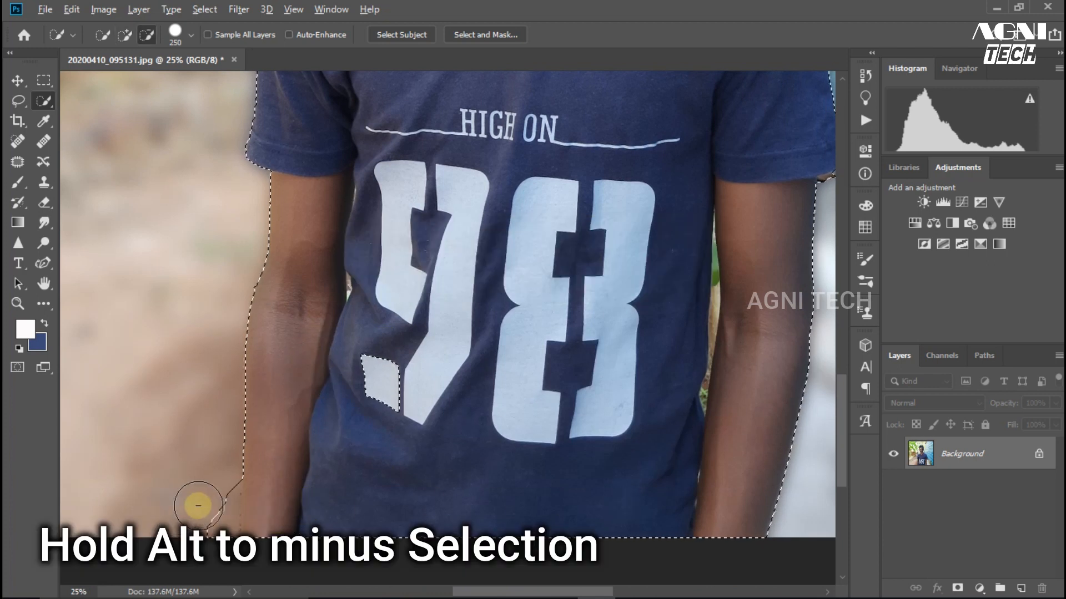
{"action": "left_click_drag", "start_coordinate": [207, 503], "coordinate": [208, 522]}
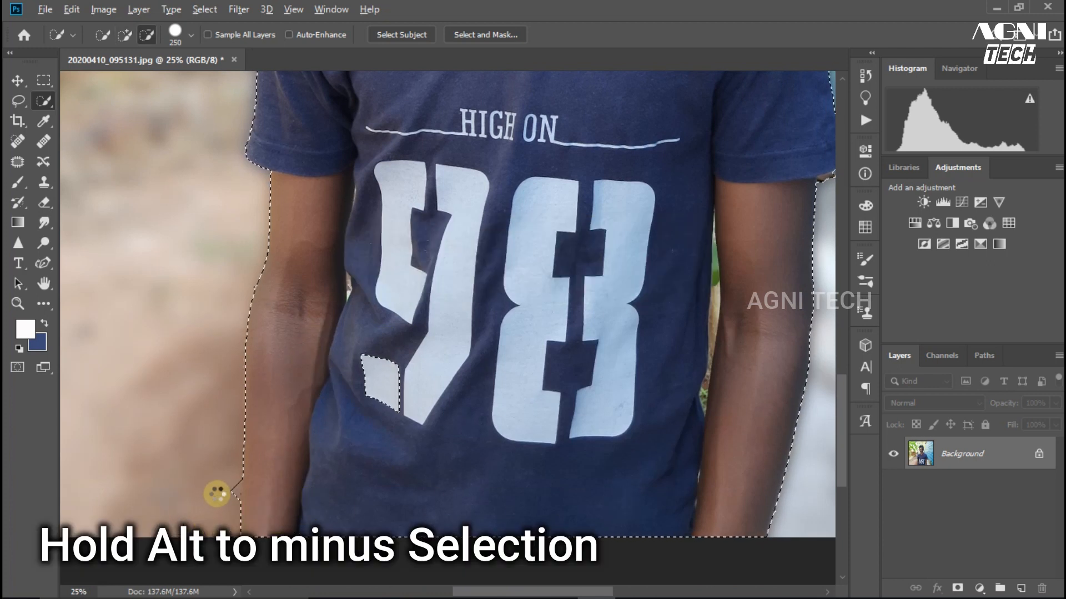
{"action": "left_click", "coordinate": [218, 494]}
Step: Reduce the selection brush size to 20 and subtract the background gap between the shirt and the arm on the image's right
{"action": "left_click", "coordinate": [711, 377]}
{"action": "scroll", "coordinate": [673, 316], "scroll_direction": "up", "scroll_amount": 3}
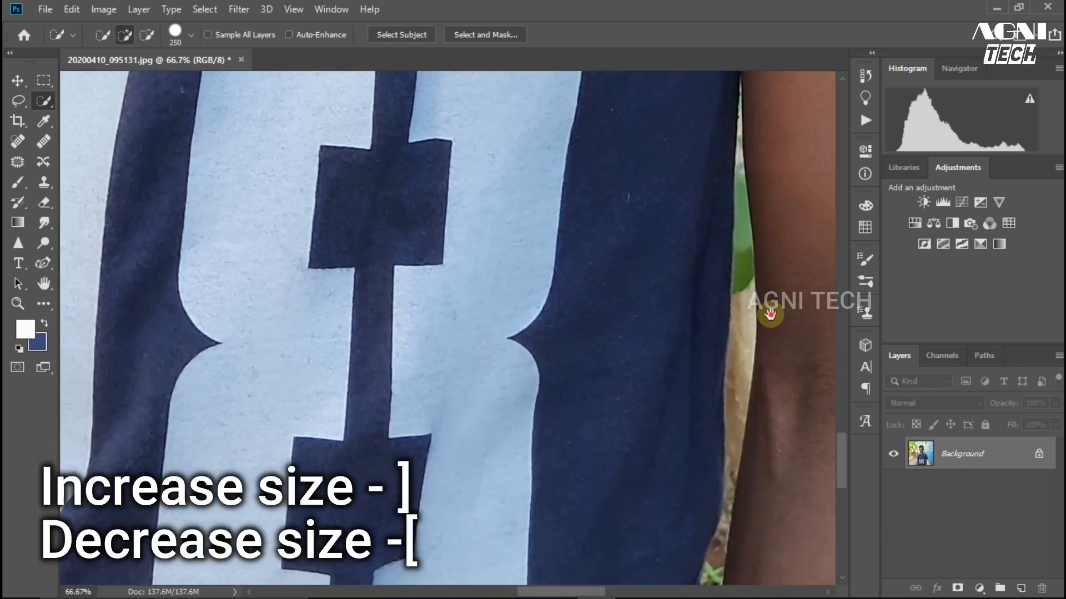
{"action": "key", "text": "bracketleft"}
{"action": "key", "text": "bracketleft"}
{"action": "key", "text": "bracketleft"}
{"action": "key", "text": "bracketleft"}
{"action": "key", "text": "bracketleft"}
{"action": "key", "text": "bracketleft"}
{"action": "key", "text": "bracketleft"}
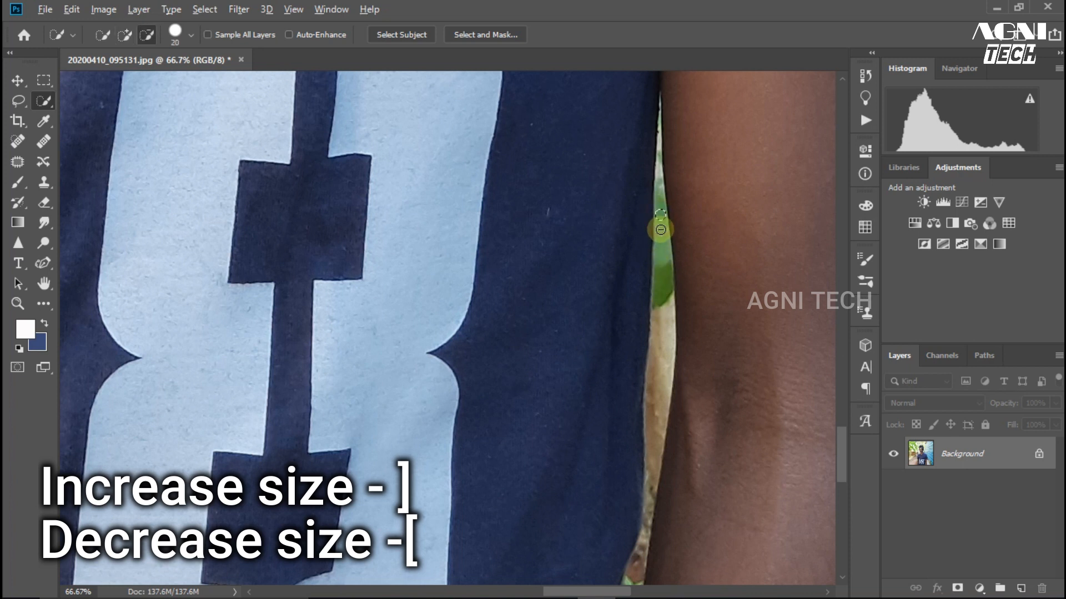
{"action": "left_click_drag", "start_coordinate": [660, 359], "coordinate": [660, 336]}
{"action": "left_click_drag", "start_coordinate": [658, 393], "coordinate": [657, 462]}
{"action": "scroll", "coordinate": [669, 483], "scroll_direction": "down", "scroll_amount": 3}
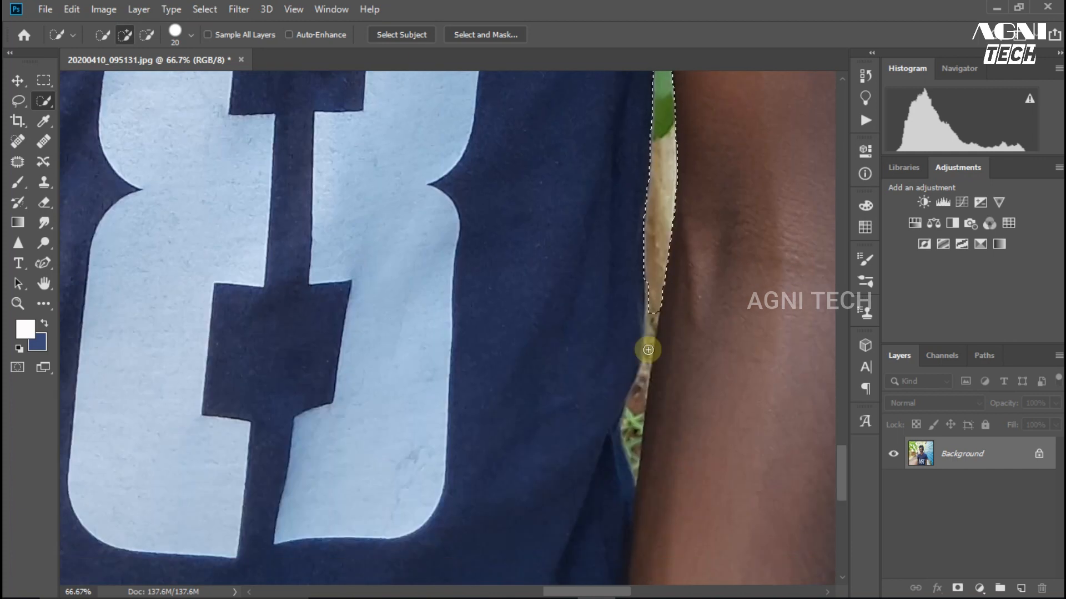
Step: Subtract the gap's narrow lower end from the selection and refine its edges with brush size 10
{"action": "left_click_drag", "start_coordinate": [650, 345], "coordinate": [635, 462]}
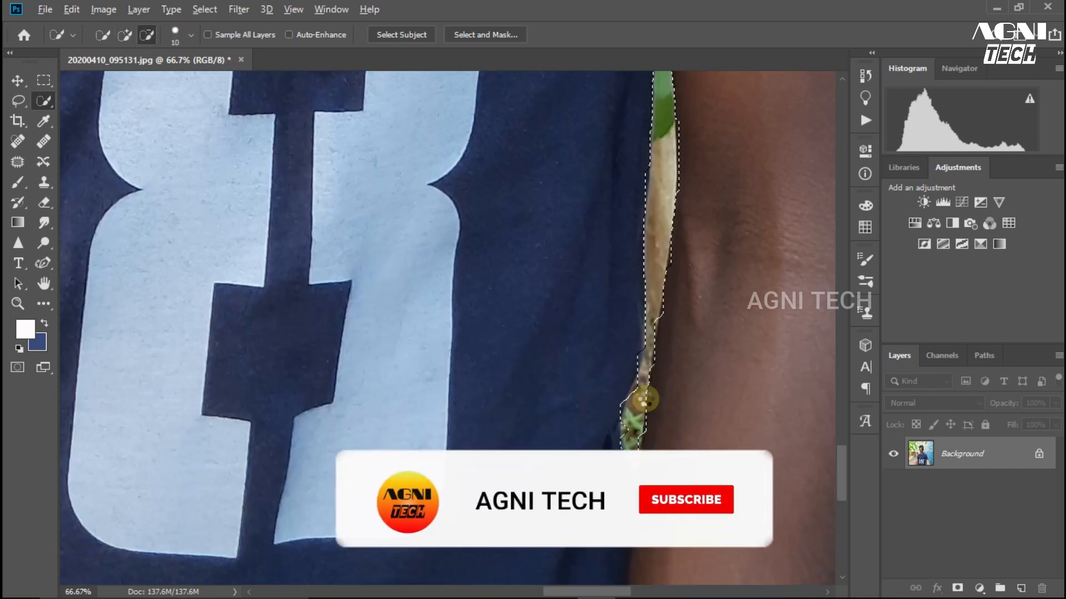
{"action": "mouse_move", "coordinate": [648, 322]}
{"action": "left_mouse_down"}
{"action": "mouse_move", "coordinate": [650, 342]}
{"action": "mouse_move", "coordinate": [655, 299]}
{"action": "left_mouse_up"}
{"action": "scroll", "coordinate": [657, 333], "scroll_direction": "up", "scroll_amount": 2}
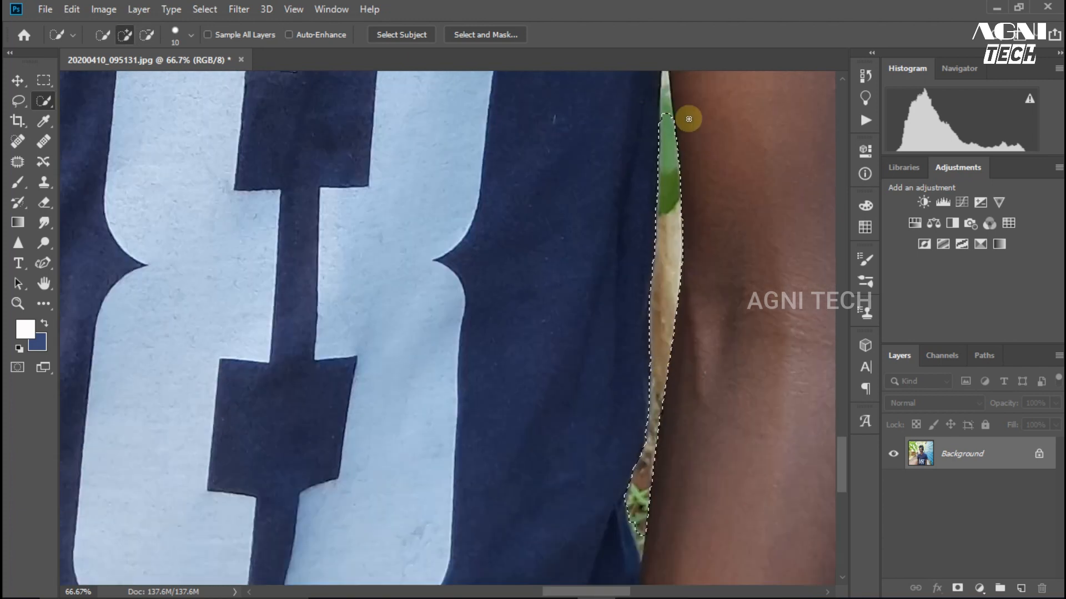
{"action": "scroll", "coordinate": [705, 202], "scroll_direction": "up", "scroll_amount": 4}
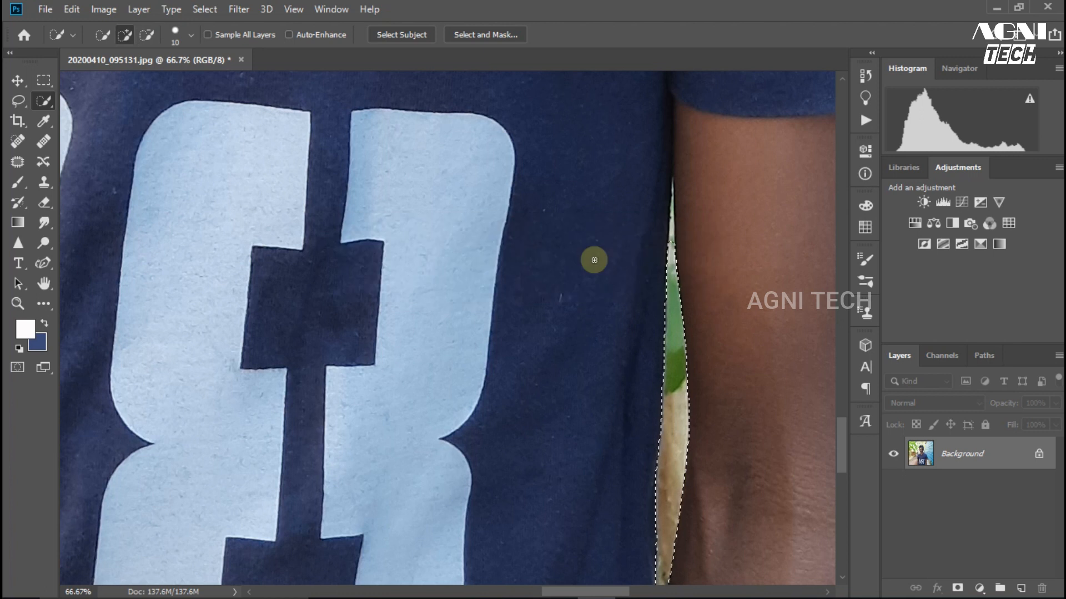
Step: Subtract the small background gap between the shirt and the elbow on the image's left from the selection
{"action": "key", "text": "ctrl+minus"}
{"action": "key", "text": "ctrl+minus"}
{"action": "key", "text": "ctrl+minus"}
{"action": "scroll", "coordinate": [453, 410], "scroll_direction": "up", "scroll_amount": 3}
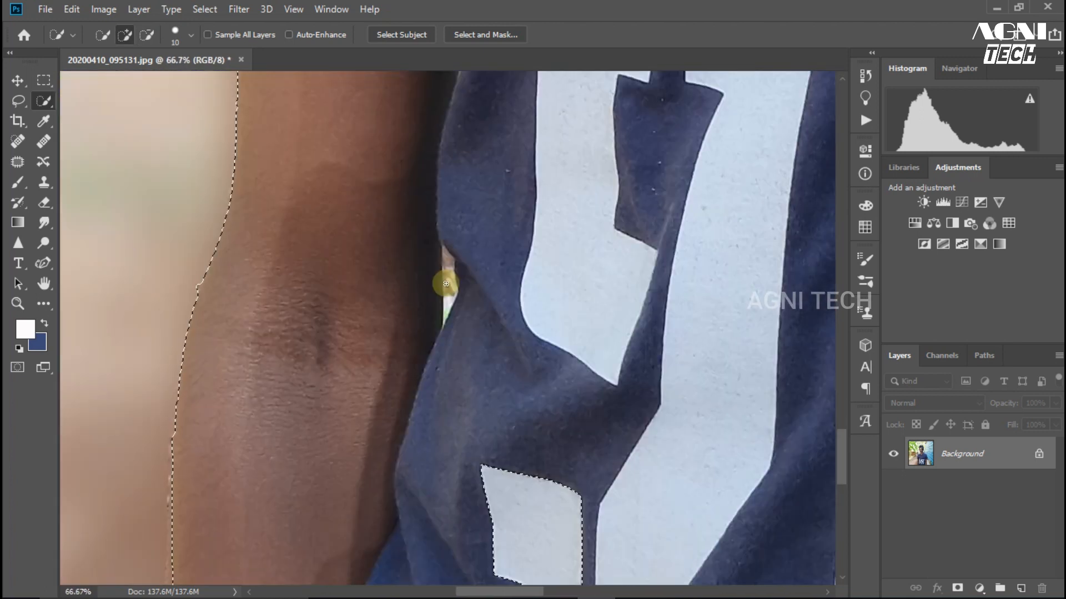
{"action": "mouse_move", "coordinate": [450, 271]}
{"action": "left_mouse_down"}
{"action": "mouse_move", "coordinate": [443, 255]}
{"action": "mouse_move", "coordinate": [444, 305]}
{"action": "left_mouse_up"}
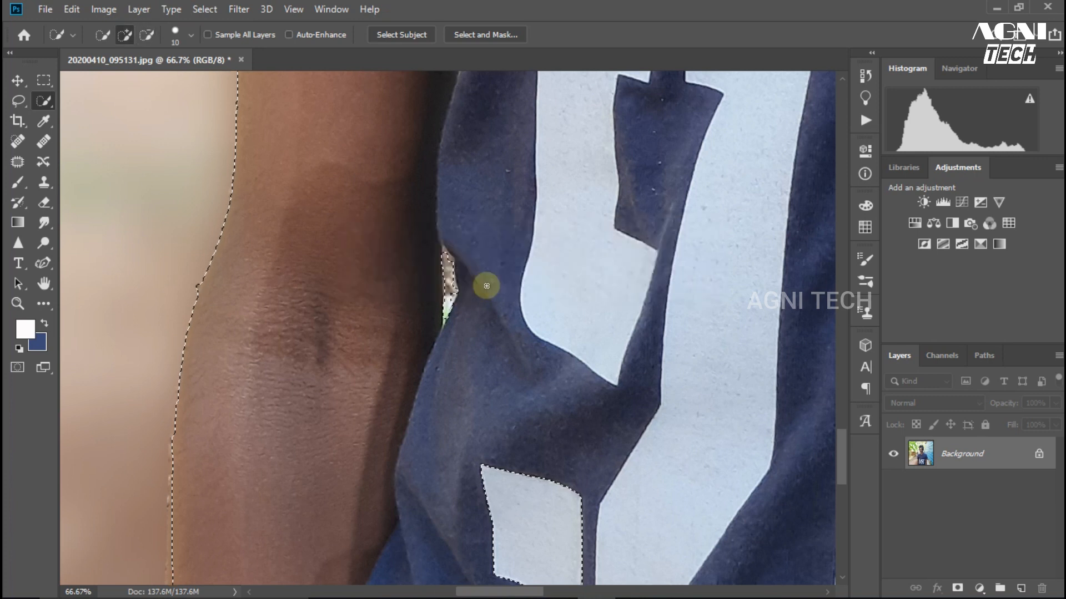
Step: Copy the selected person onto a new layer, then unlock and delete the original Background layer
{"action": "key", "text": "ctrl+minus"}
{"action": "key", "text": "ctrl+minus"}
{"action": "key", "text": "ctrl+minus"}
{"action": "key", "text": "ctrl+minus"}
{"action": "key", "text": "ctrl+minus"}
{"action": "key", "text": "ctrl+minus"}
{"action": "key", "text": "ctrl+minus"}
{"action": "key", "text": "ctrl+plus"}
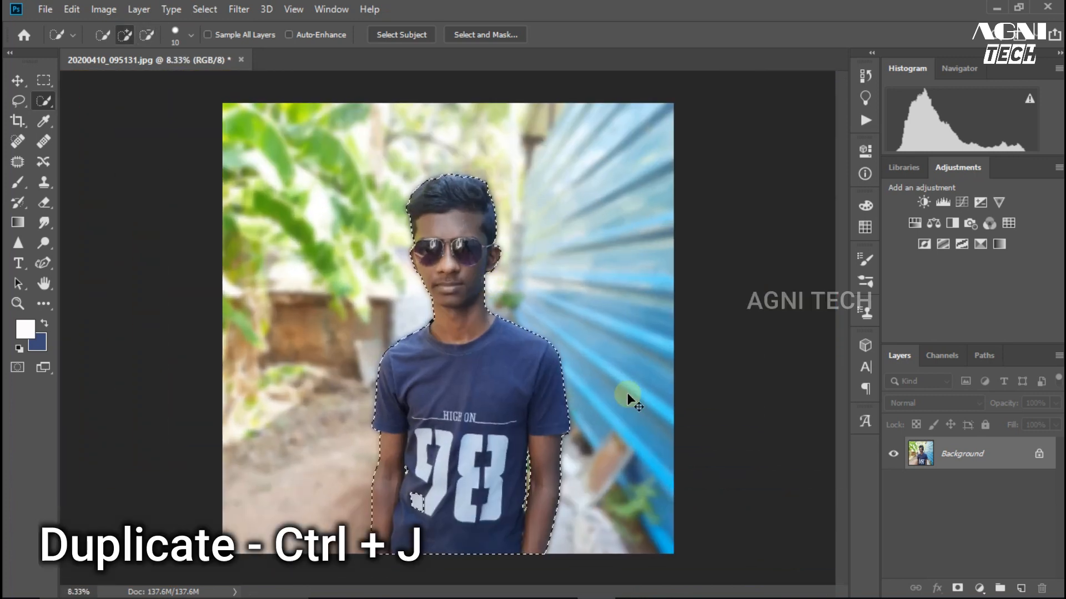
{"action": "key", "text": "ctrl+j"}
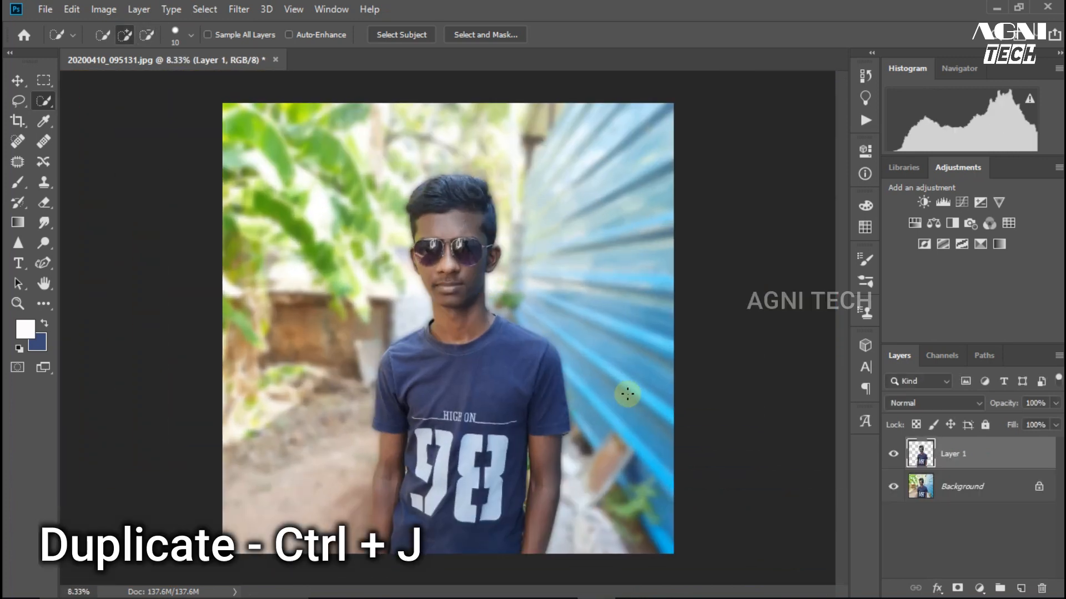
{"action": "left_click", "coordinate": [1038, 487]}
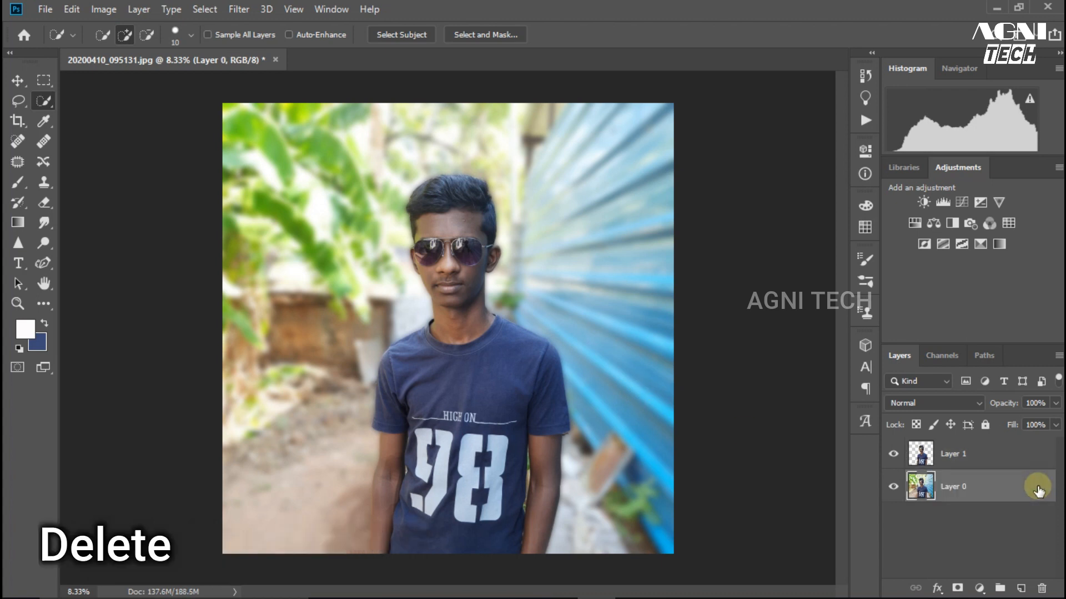
{"action": "key", "text": "Delete"}
Step: Add a new layer beneath the cutout person and fill it with the white foreground colour using the Paint Bucket tool
{"action": "left_click", "coordinate": [1020, 588]}
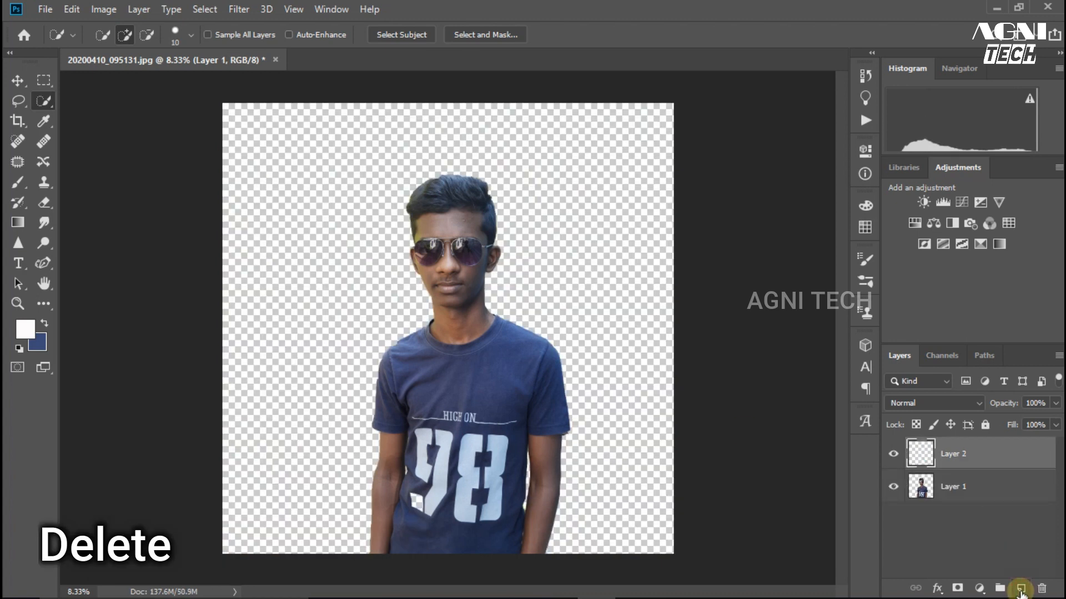
{"action": "left_click_drag", "start_coordinate": [1013, 455], "coordinate": [1014, 510]}
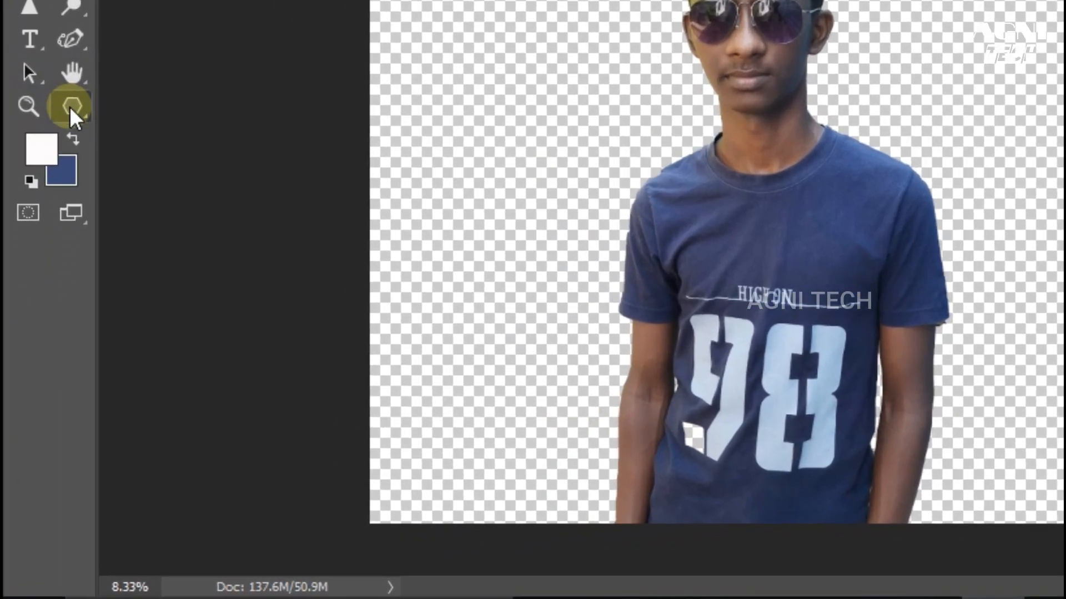
{"action": "right_click", "coordinate": [47, 282]}
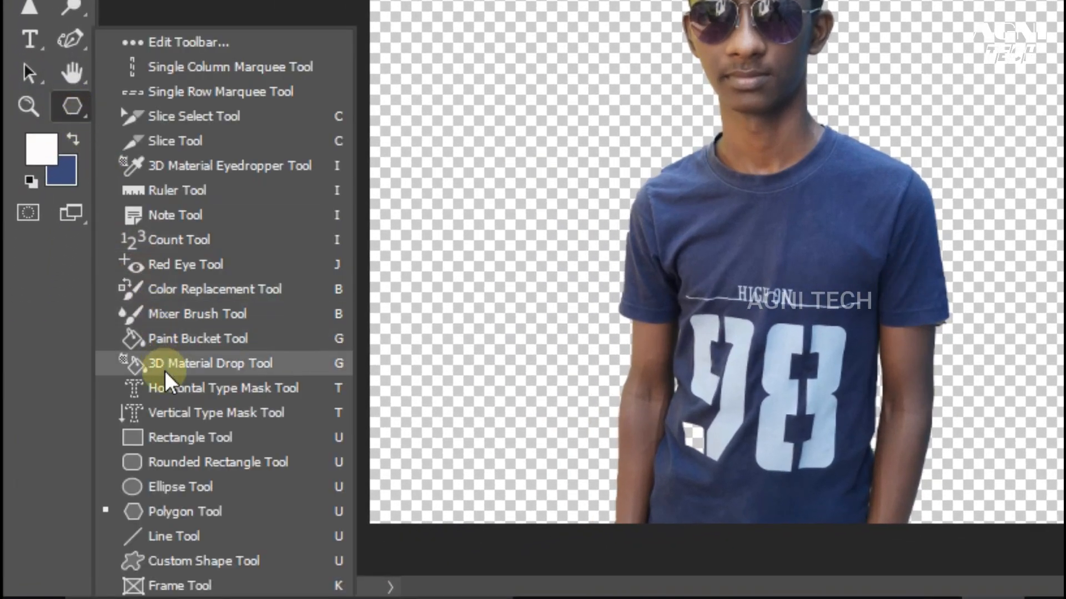
{"action": "left_click", "coordinate": [168, 333]}
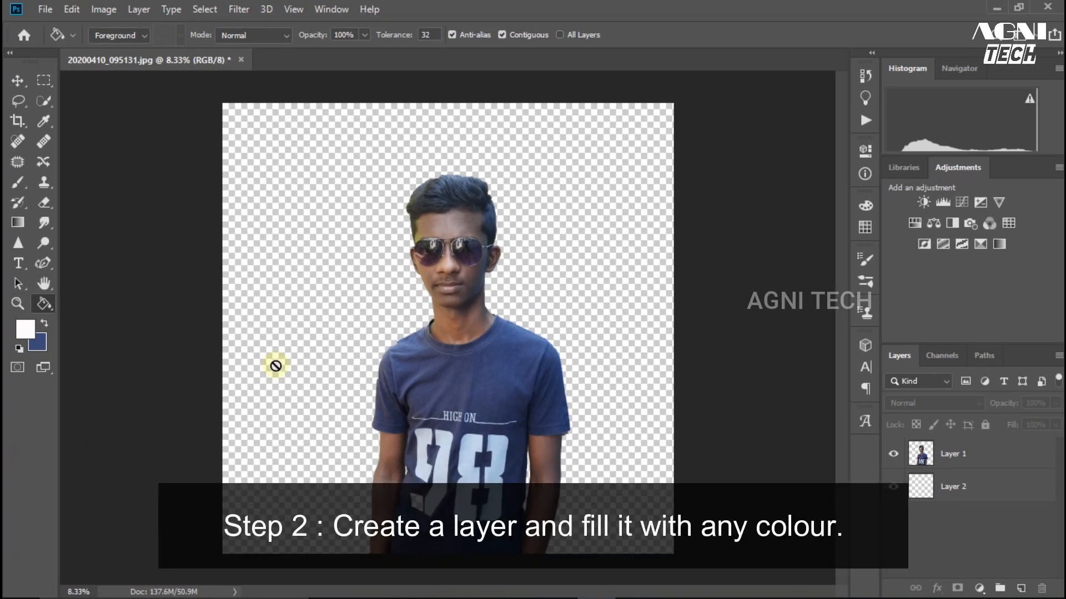
{"action": "left_click", "coordinate": [611, 437]}
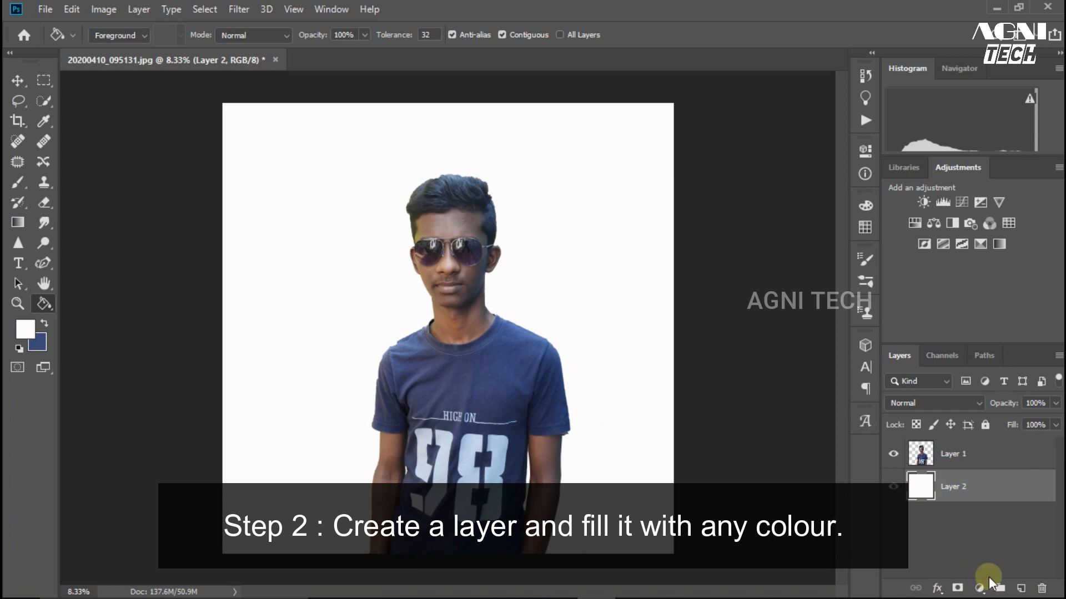
Step: Add another layer above the white one and set the foreground colour to the shirt's sampled blue, 434b79
{"action": "left_click", "coordinate": [1021, 590]}
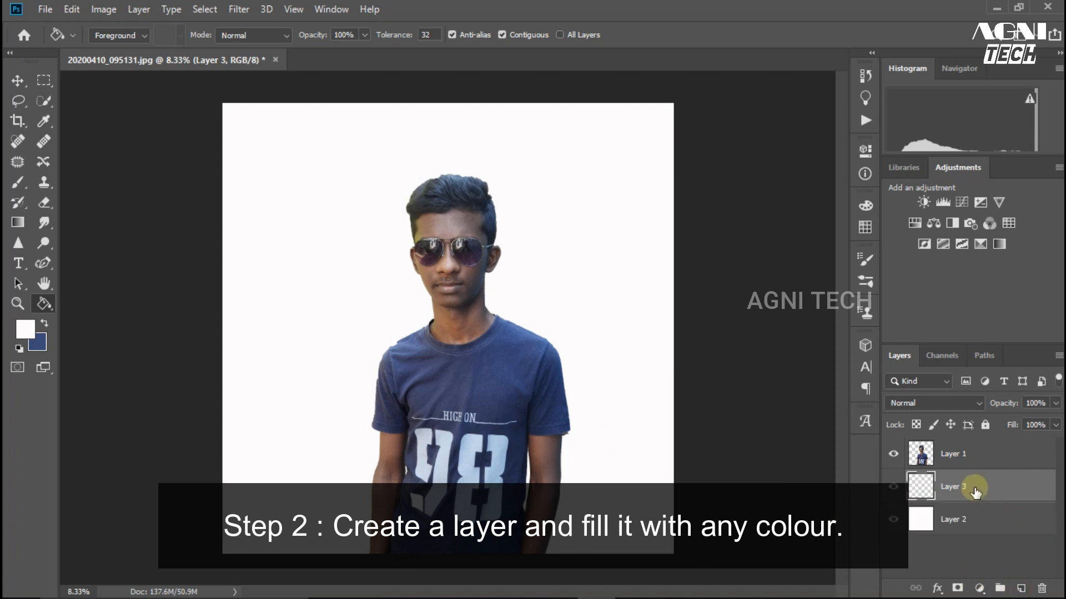
{"action": "left_click", "coordinate": [29, 331]}
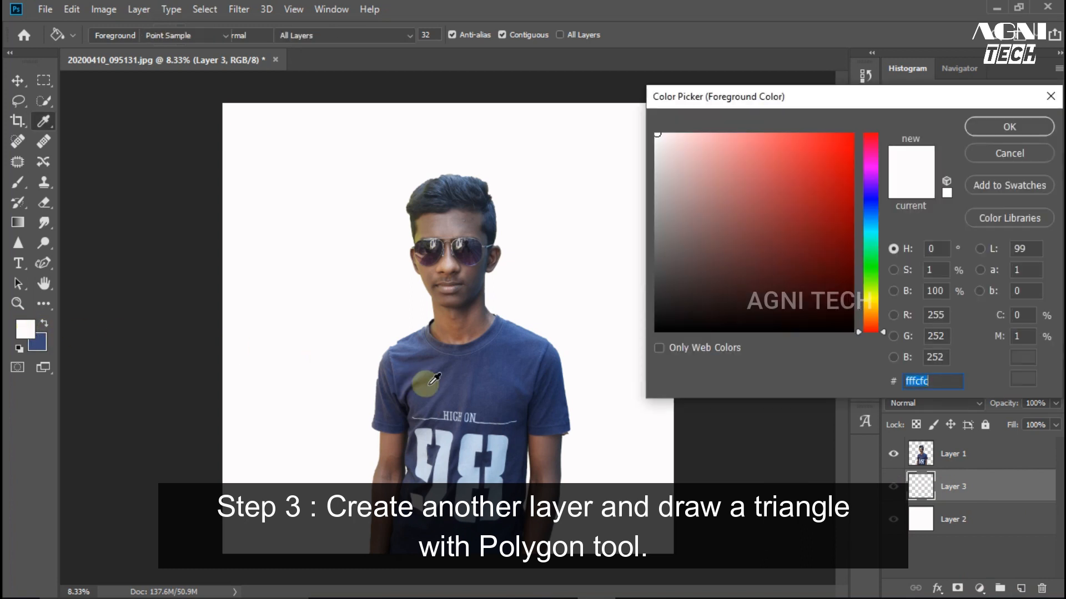
{"action": "left_click", "coordinate": [479, 382]}
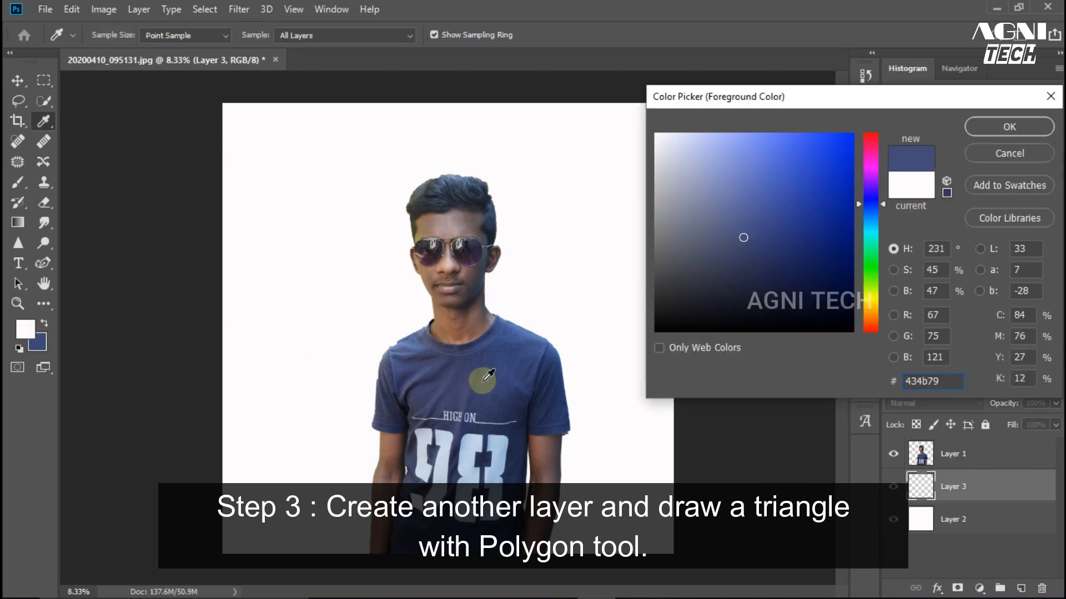
{"action": "left_click", "coordinate": [984, 131]}
{"action": "key", "text": "g"}
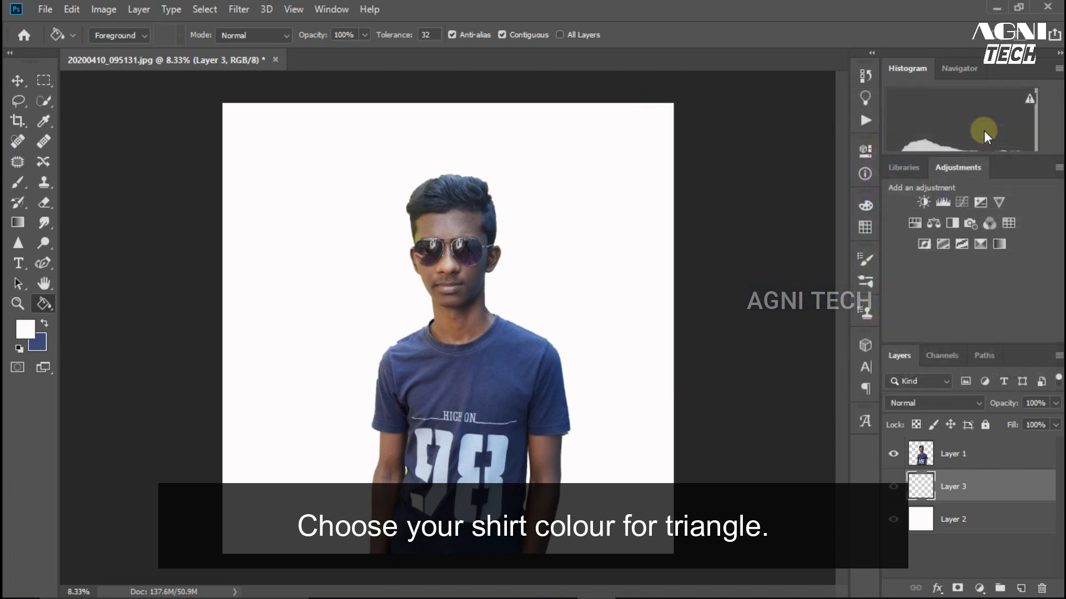
Step: Draw a three-sided polygon about 3076 by 2664 px, pointing down, and move it behind the person's torso
{"action": "right_click", "coordinate": [44, 303]}
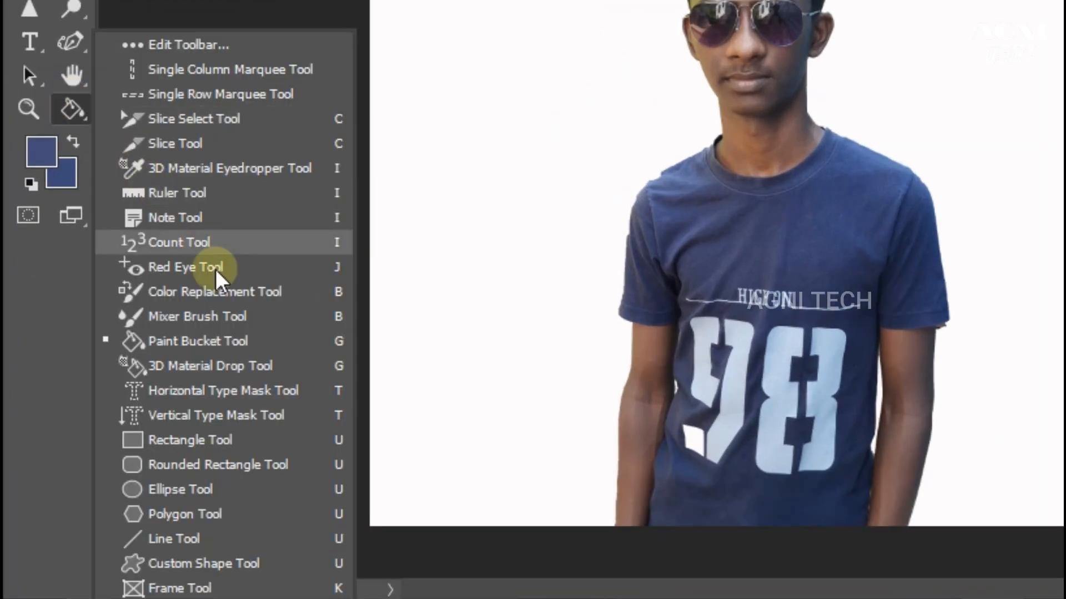
{"action": "left_click", "coordinate": [222, 512]}
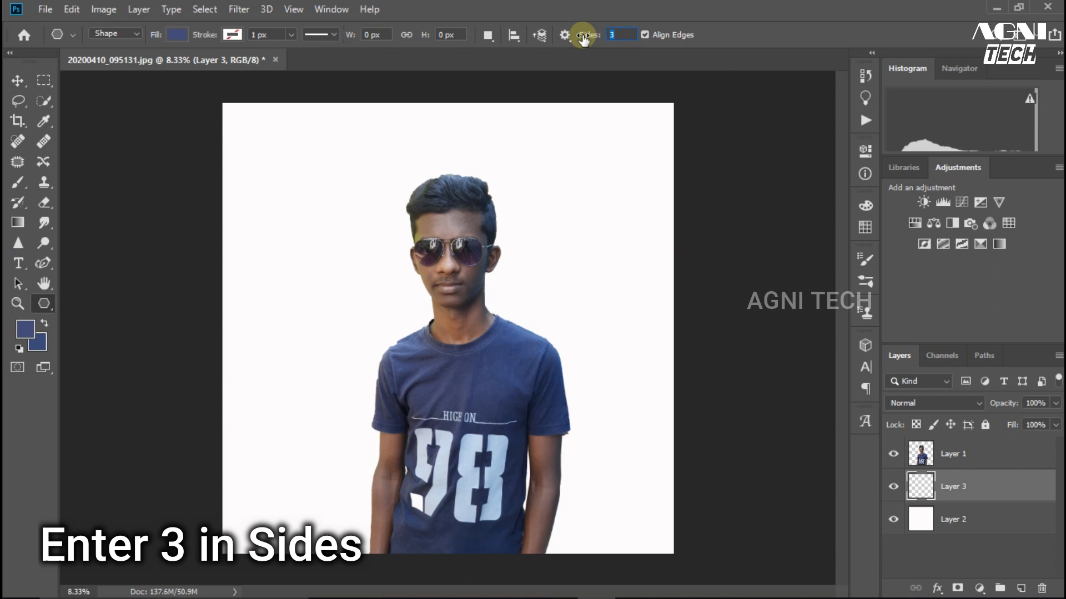
{"action": "type", "text": "3"}
{"action": "mouse_move", "coordinate": [330, 267]}
{"action": "left_mouse_down"}
{"action": "mouse_move", "coordinate": [369, 422]}
{"action": "mouse_move", "coordinate": [326, 424]}
{"action": "mouse_move", "coordinate": [329, 382]}
{"action": "left_mouse_up"}
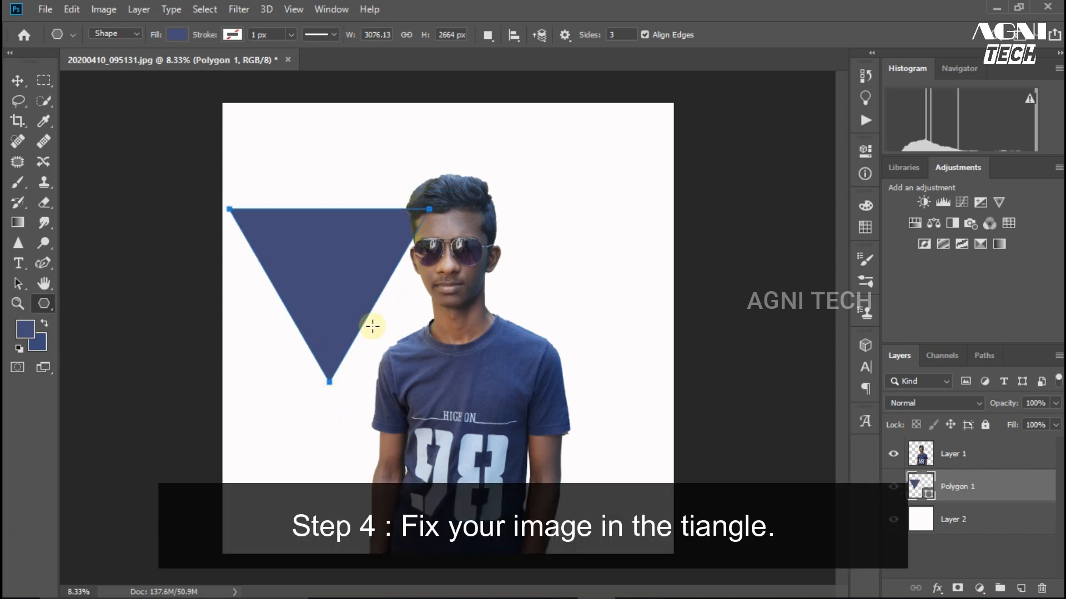
{"action": "key", "text": "v"}
{"action": "left_click_drag", "start_coordinate": [331, 279], "coordinate": [456, 378]}
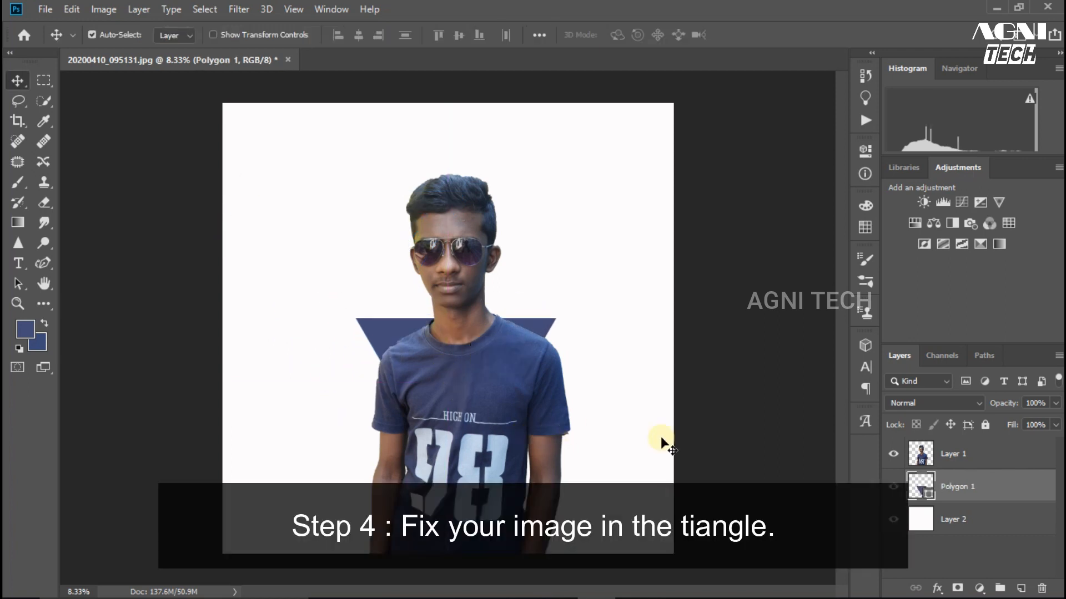
Step: Scale the cutout person to about 88% and move it up over the triangle
{"action": "left_click", "coordinate": [557, 418], "text": "ctrl"}
{"action": "key", "text": "ctrl+t"}
{"action": "left_click_drag", "start_coordinate": [571, 172], "coordinate": [546, 219]}
{"action": "left_click_drag", "start_coordinate": [479, 367], "coordinate": [477, 305]}
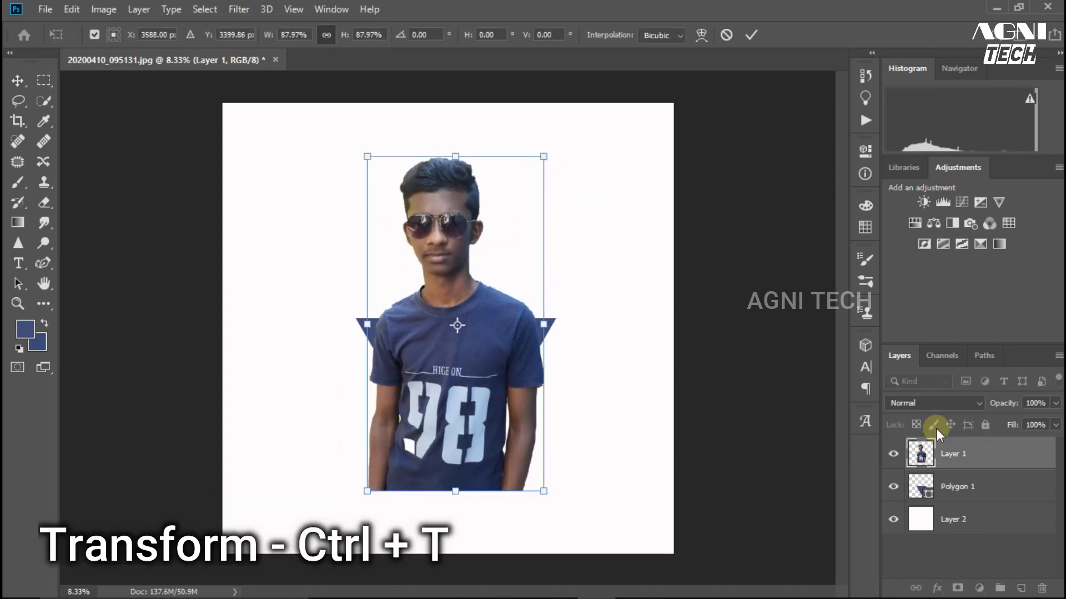
{"action": "key", "text": "Return"}
Step: Enlarge the triangle slightly and reposition it so its lower tip sits just below the person's shirt
{"action": "left_click", "coordinate": [993, 486]}
{"action": "key", "text": "ctrl+t"}
{"action": "left_click_drag", "start_coordinate": [573, 306], "coordinate": [577, 302]}
{"action": "left_click_drag", "start_coordinate": [524, 368], "coordinate": [509, 375]}
{"action": "key", "text": "Return"}
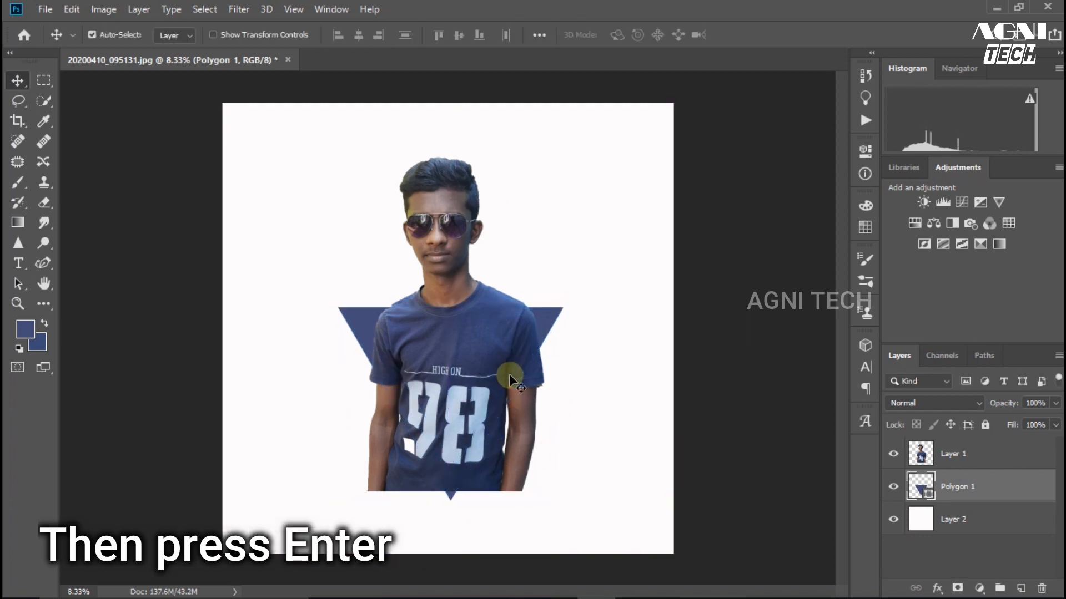
Step: Rasterize the triangle layer and select the whole triangle with the Magic Wand at tolerance 32
{"action": "right_click", "coordinate": [1003, 497]}
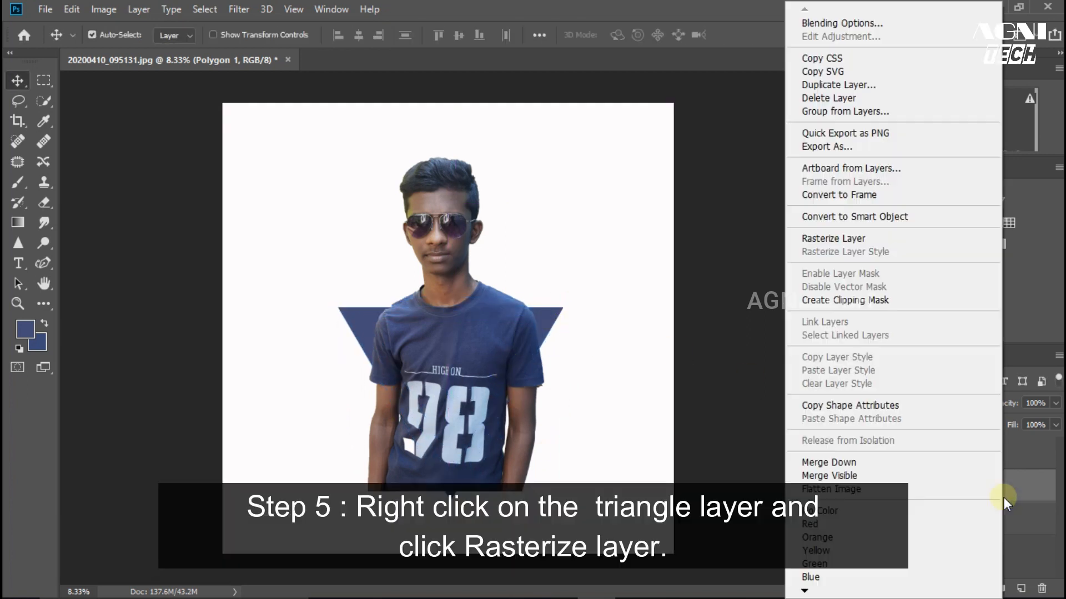
{"action": "left_click", "coordinate": [828, 238]}
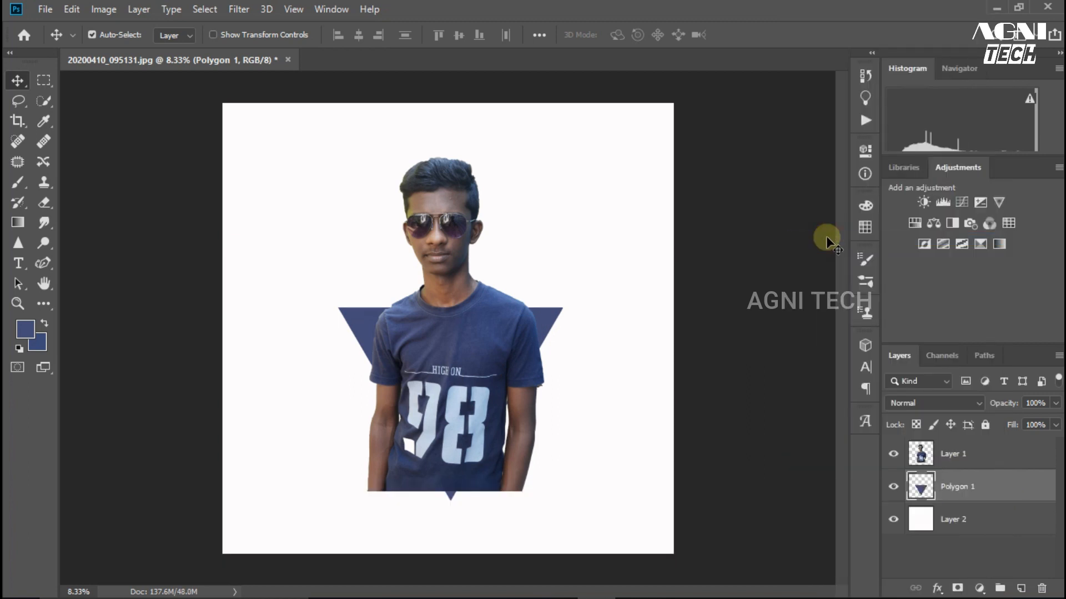
{"action": "right_click", "coordinate": [44, 106]}
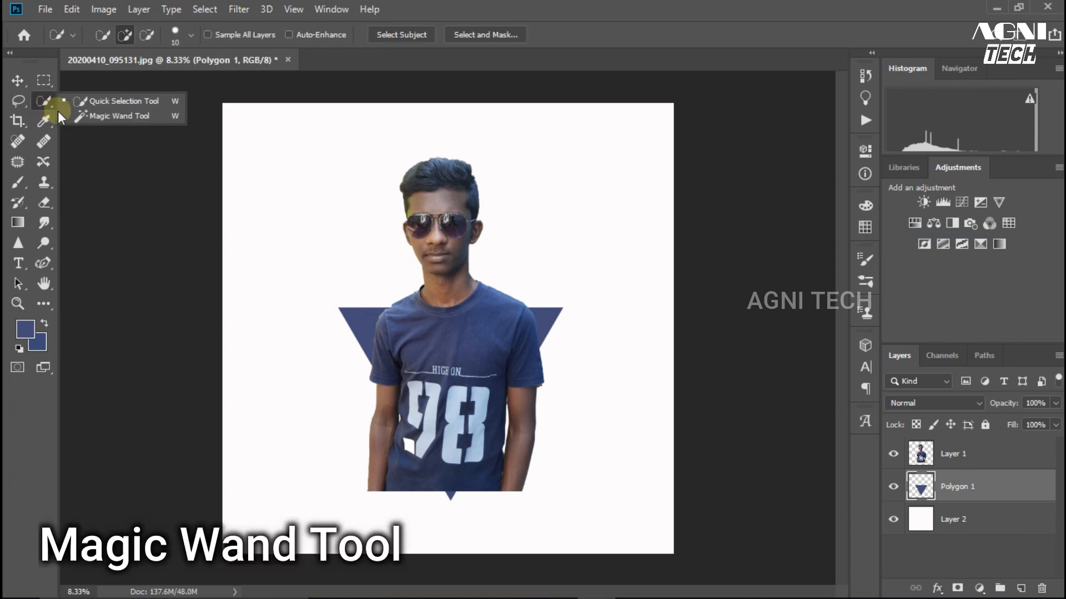
{"action": "left_click", "coordinate": [84, 116]}
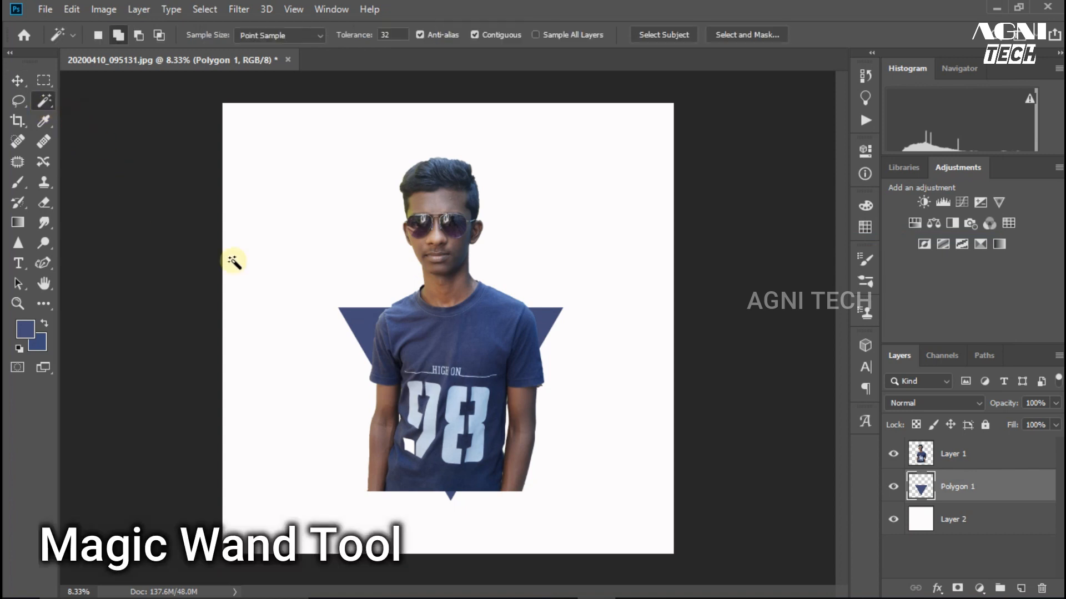
{"action": "left_click", "coordinate": [370, 326]}
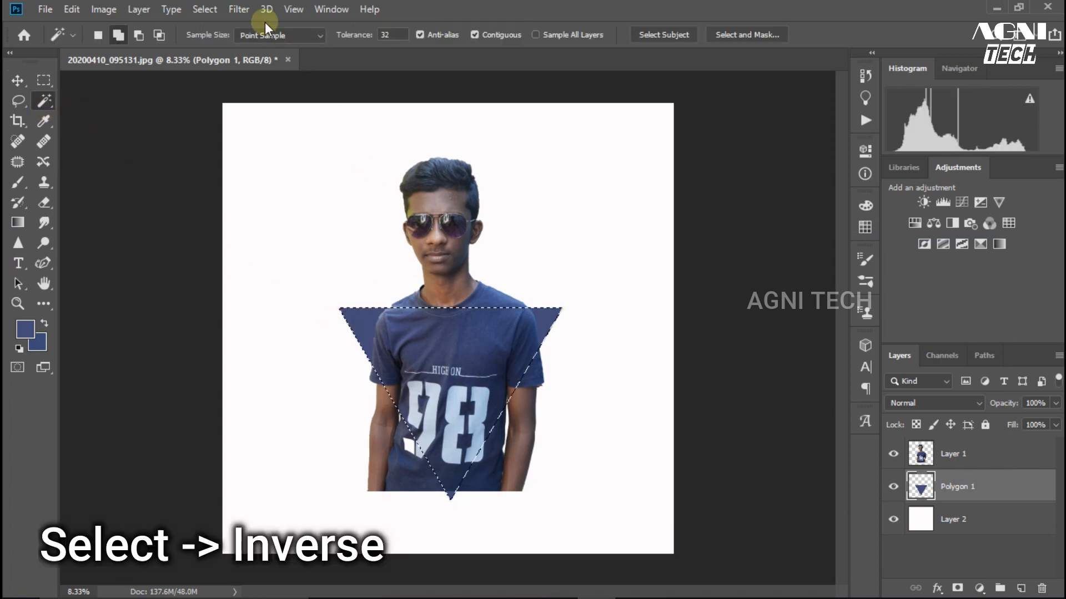
Step: Invert the triangle selection, erase the parts of the person on Layer 1 outside the triangle with a 1400 px eraser, and deselect
{"action": "left_click", "coordinate": [218, 8]}
{"action": "left_click", "coordinate": [223, 70]}
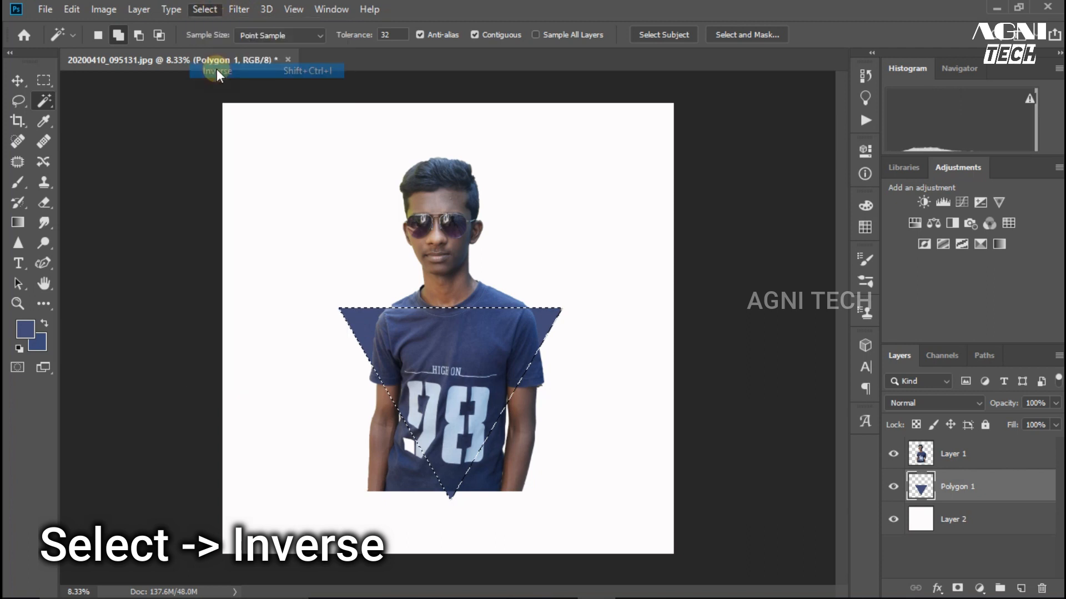
{"action": "left_click", "coordinate": [44, 202]}
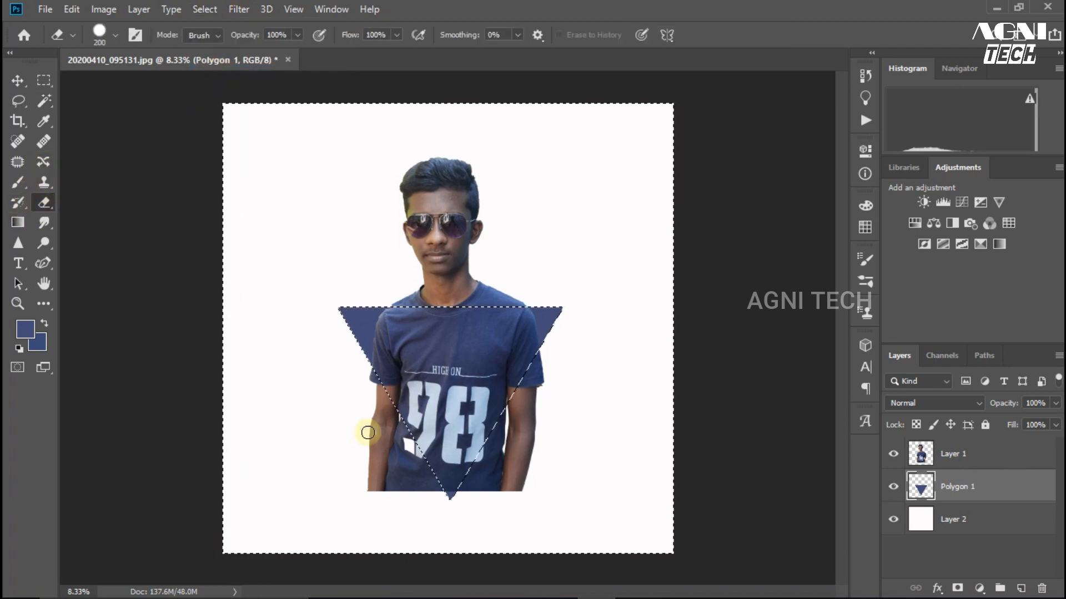
{"action": "left_click", "coordinate": [955, 454]}
{"action": "key", "text": "bracketright"}
{"action": "mouse_move", "coordinate": [374, 393]}
{"action": "left_mouse_down"}
{"action": "mouse_move", "coordinate": [404, 480]}
{"action": "mouse_move", "coordinate": [535, 428]}
{"action": "mouse_move", "coordinate": [542, 338]}
{"action": "left_mouse_up"}
{"action": "key", "text": "ctrl+d"}
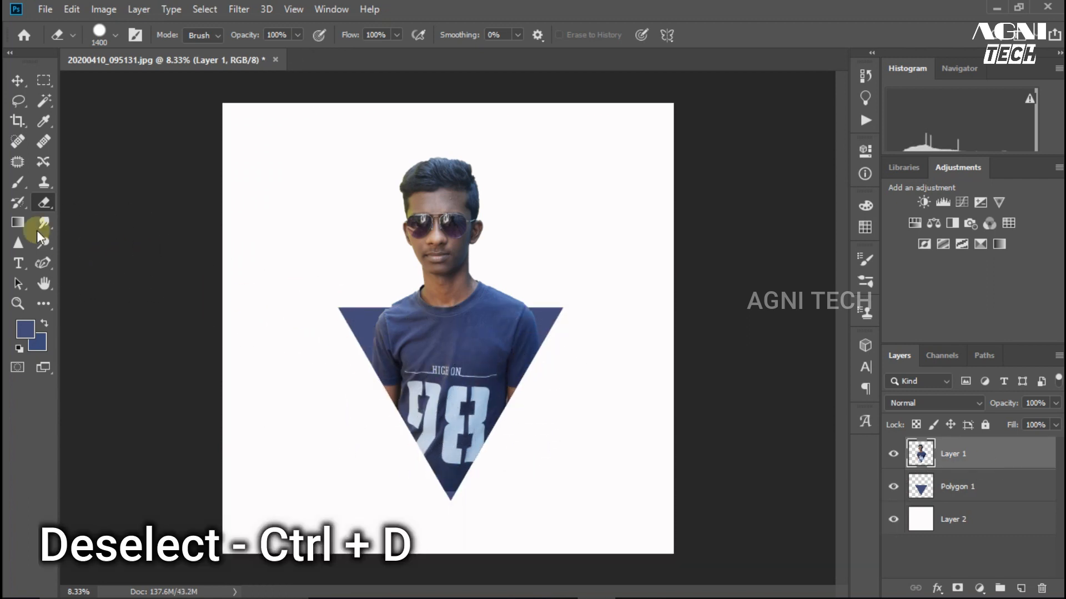
Step: On the Polygon 1 layer, smudge downward drips from the upper part of the triangle's left edge, using brush size 90 and 92% strength
{"action": "left_click", "coordinate": [40, 227]}
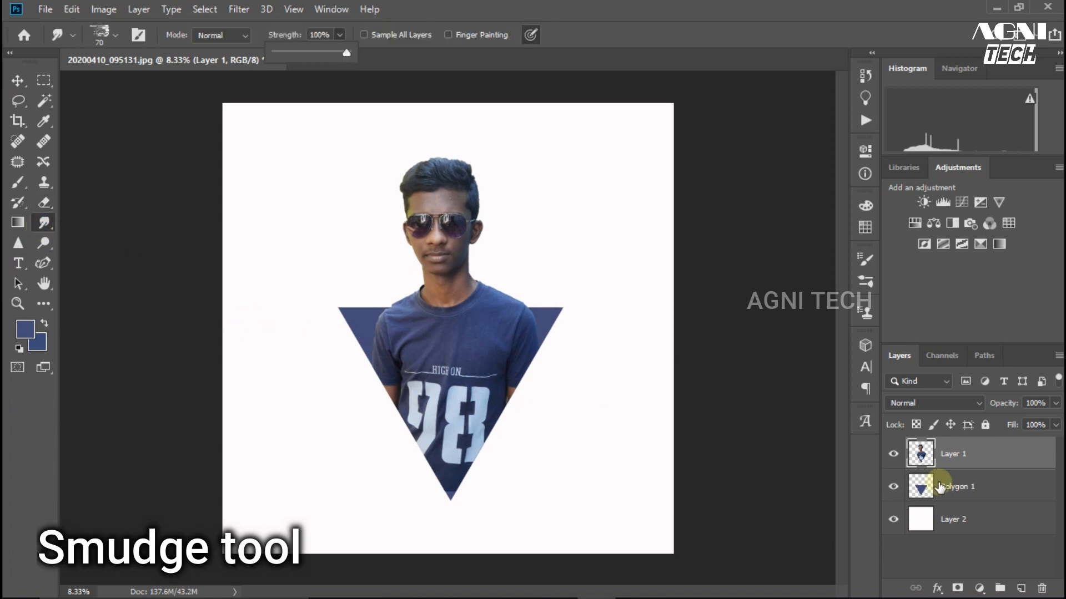
{"action": "left_click", "coordinate": [994, 487]}
{"action": "key", "text": "ctrl+plus"}
{"action": "key", "text": "ctrl+plus"}
{"action": "scroll", "coordinate": [383, 427], "scroll_direction": "left", "scroll_amount": 4}
{"action": "key", "text": "bracketright"}
{"action": "key", "text": "bracketright"}
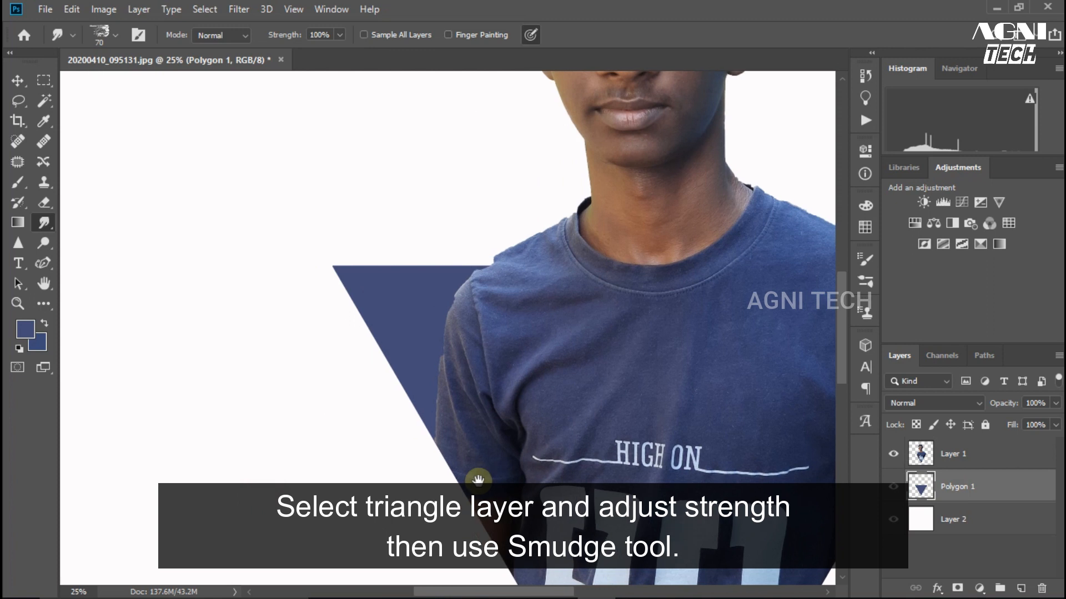
{"action": "left_click", "coordinate": [339, 35]}
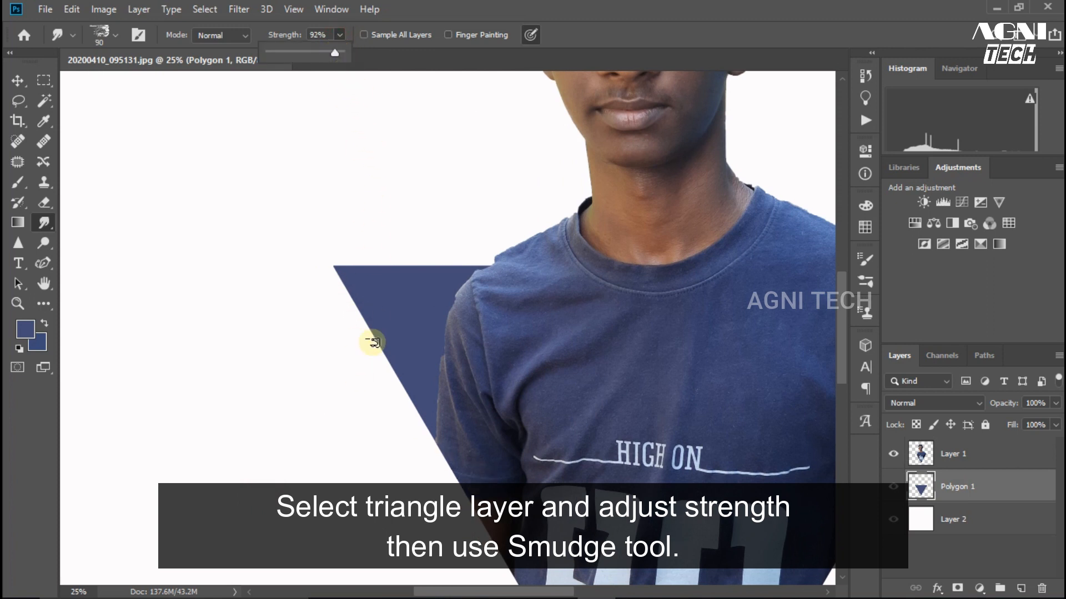
{"action": "left_click", "coordinate": [350, 280]}
{"action": "left_click_drag", "start_coordinate": [349, 337], "coordinate": [365, 335]}
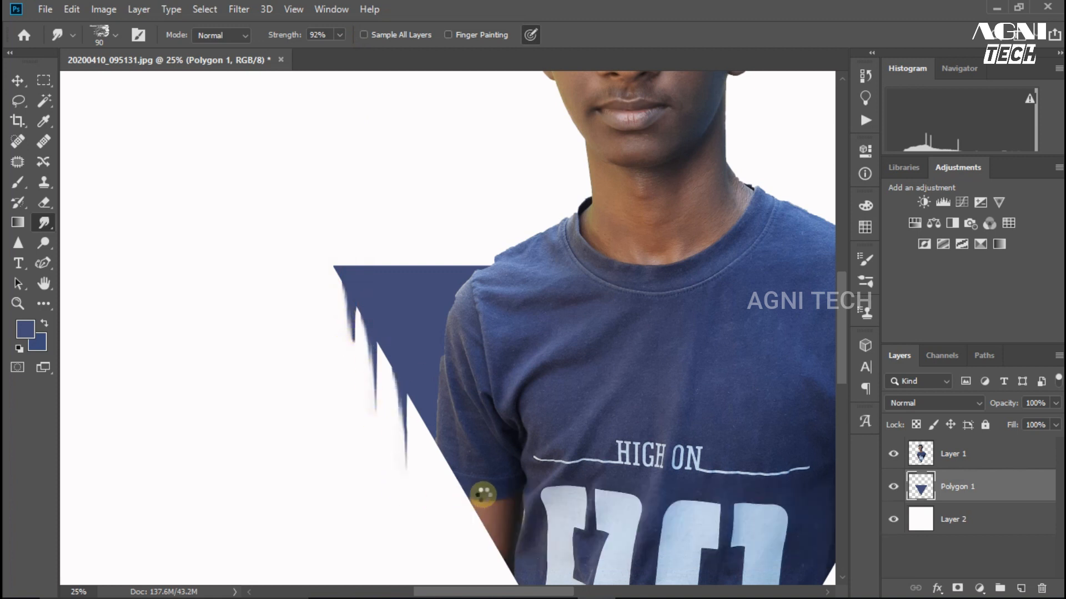
Step: Smudge more downward drips along the rest of the triangle's left edge to its lower tip
{"action": "left_click_drag", "start_coordinate": [426, 399], "coordinate": [355, 244]}
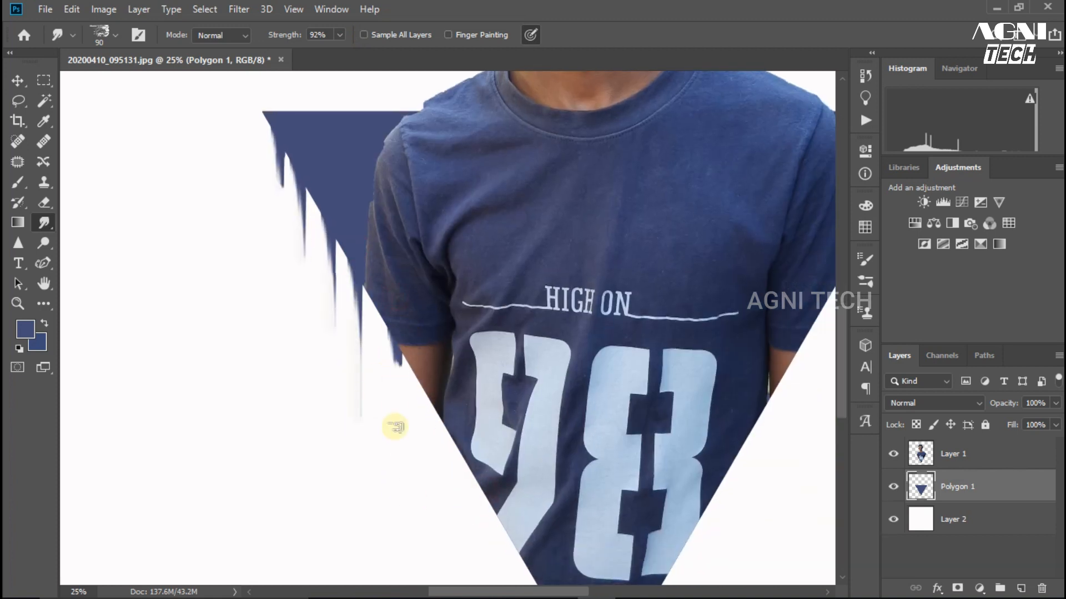
{"action": "left_click_drag", "start_coordinate": [427, 480], "coordinate": [413, 357]}
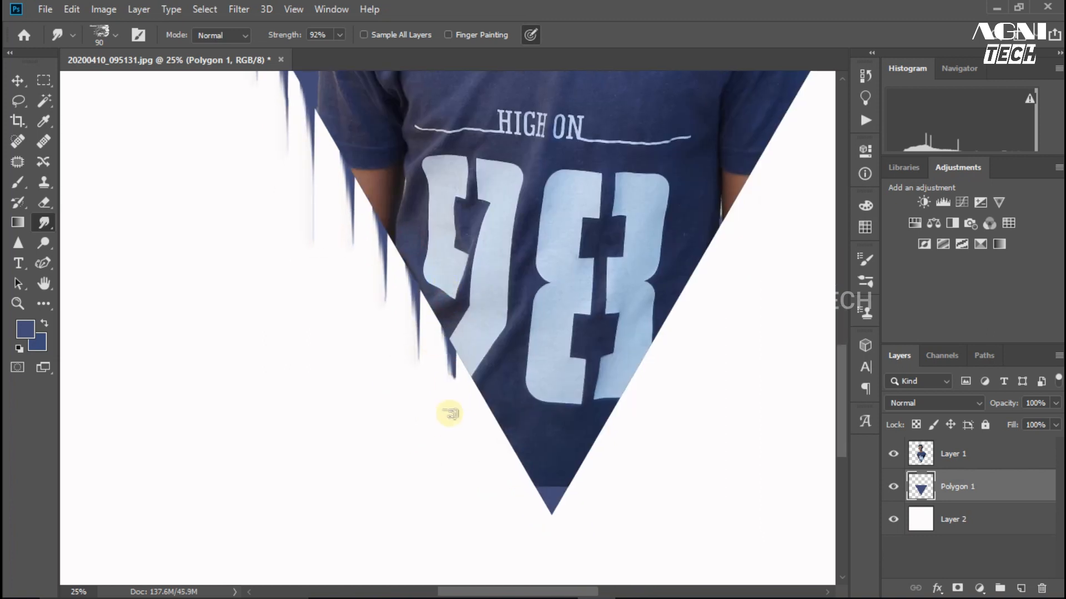
{"action": "left_click_drag", "start_coordinate": [484, 483], "coordinate": [443, 326]}
{"action": "left_click_drag", "start_coordinate": [490, 290], "coordinate": [485, 385]}
{"action": "left_click_drag", "start_coordinate": [514, 319], "coordinate": [513, 399]}
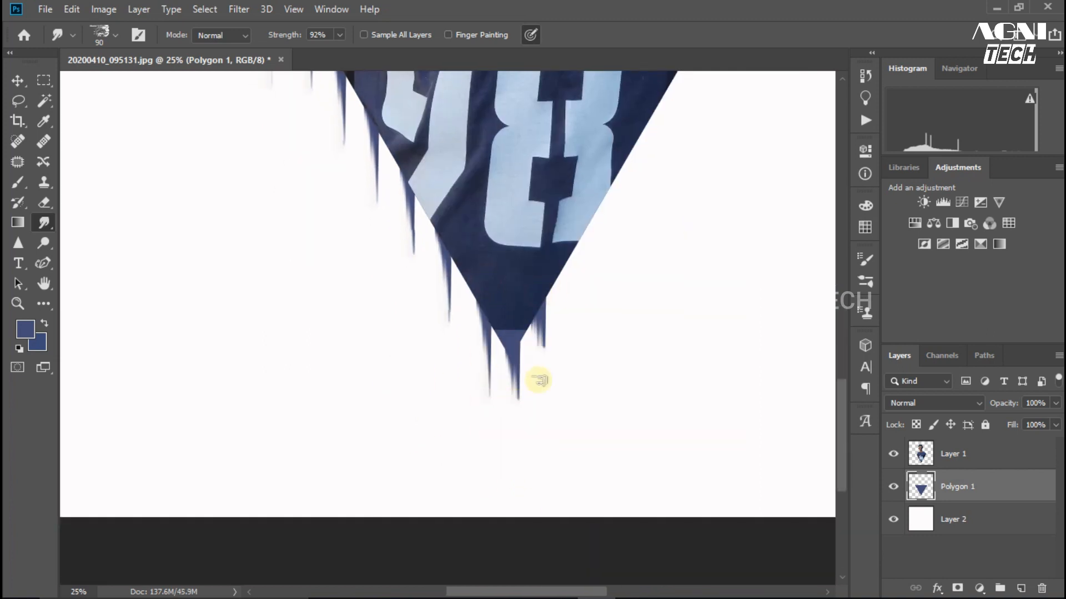
Step: Smudge matching downward drips along the triangle's right edge, from near the tip up to the upper corner
{"action": "scroll", "coordinate": [572, 334], "scroll_direction": "up", "scroll_amount": 3}
{"action": "left_click_drag", "start_coordinate": [564, 249], "coordinate": [578, 342]}
{"action": "left_click_drag", "start_coordinate": [619, 233], "coordinate": [529, 337]}
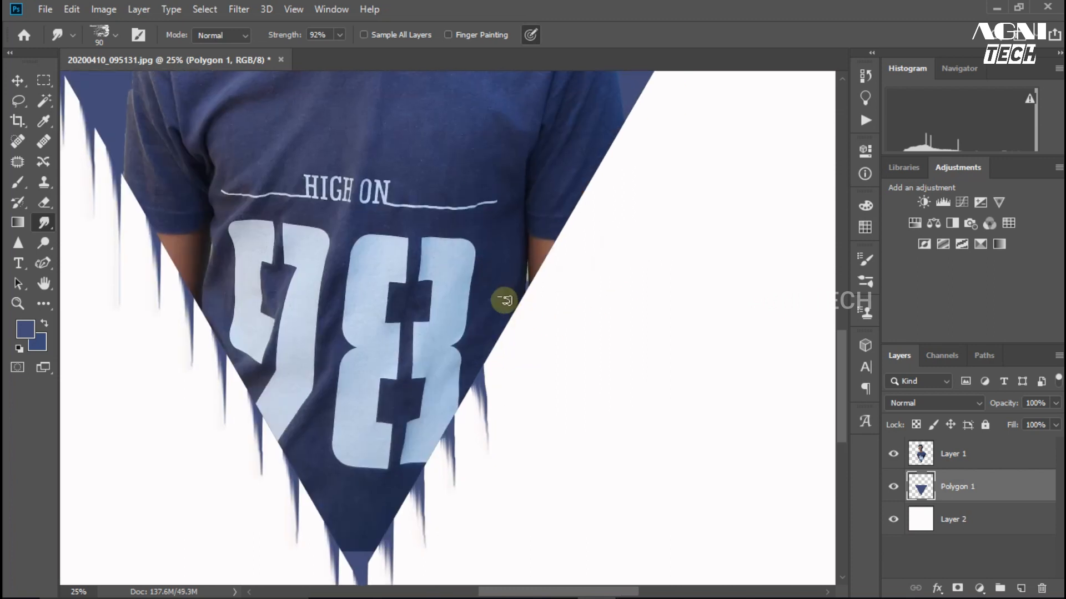
{"action": "left_click_drag", "start_coordinate": [531, 257], "coordinate": [537, 364]}
{"action": "left_click_drag", "start_coordinate": [593, 266], "coordinate": [510, 323]}
{"action": "left_click_drag", "start_coordinate": [492, 264], "coordinate": [503, 360]}
{"action": "left_click_drag", "start_coordinate": [526, 289], "coordinate": [457, 370]}
{"action": "left_click_drag", "start_coordinate": [450, 289], "coordinate": [450, 347]}
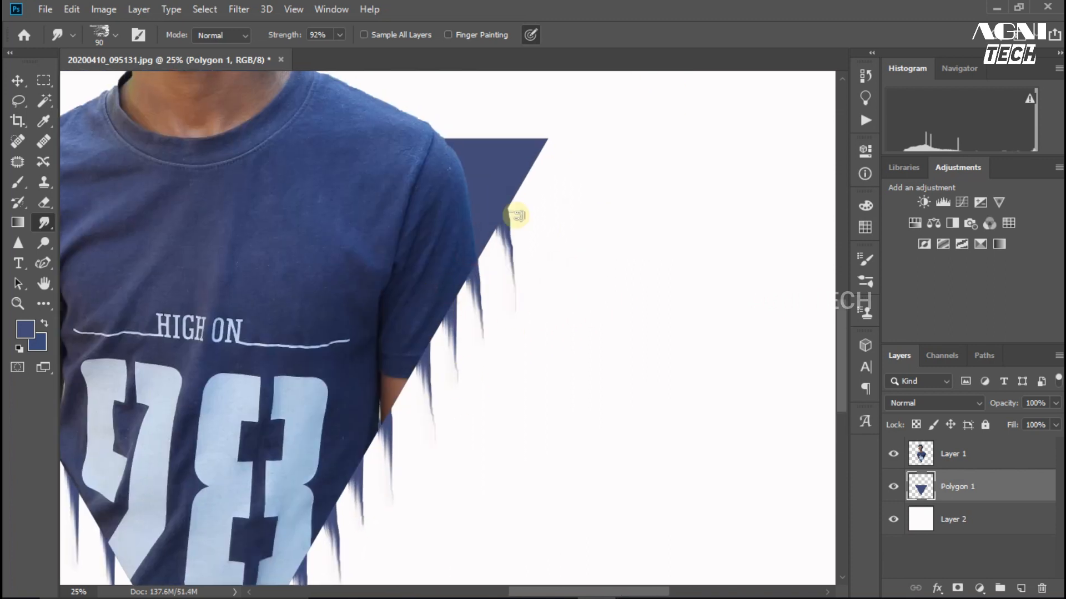
{"action": "left_click_drag", "start_coordinate": [532, 160], "coordinate": [537, 243]}
{"action": "left_click_drag", "start_coordinate": [301, 240], "coordinate": [549, 244]}
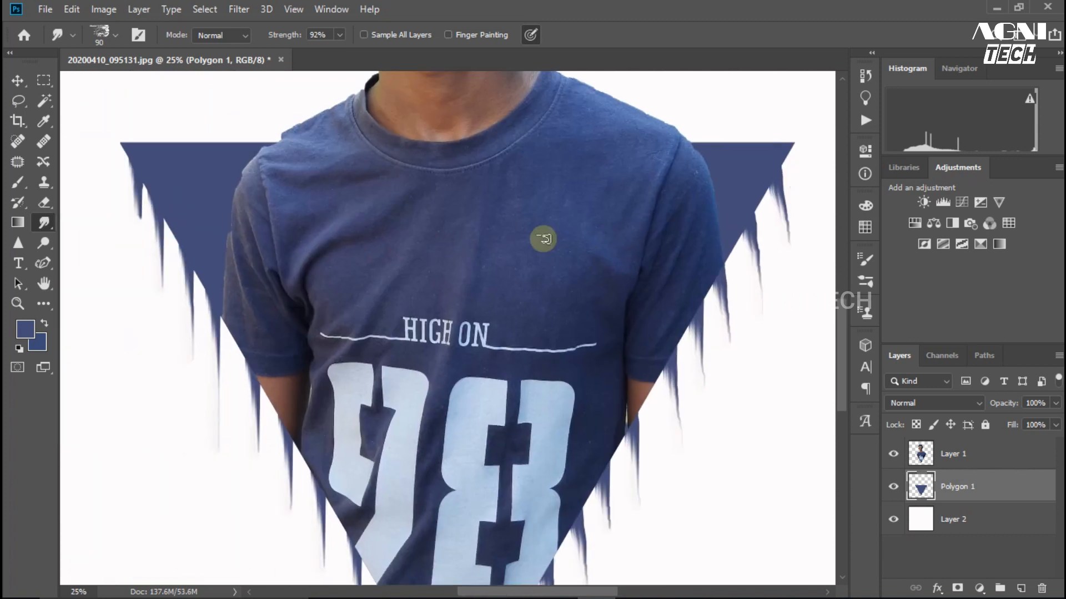
Step: Smudge the person's hair on Layer 1 into styled strands, using brush size 60 and 68% strength
{"action": "key", "text": "ctrl+minus"}
{"action": "key", "text": "ctrl+minus"}
{"action": "key", "text": "ctrl+minus"}
{"action": "left_click", "coordinate": [543, 240], "text": "ctrl"}
{"action": "key", "text": "ctrl+plus"}
{"action": "key", "text": "ctrl+plus"}
{"action": "key", "text": "ctrl+plus"}
{"action": "key", "text": "ctrl+plus"}
{"action": "left_click_drag", "start_coordinate": [468, 227], "coordinate": [497, 552]}
{"action": "left_click_drag", "start_coordinate": [467, 277], "coordinate": [486, 478]}
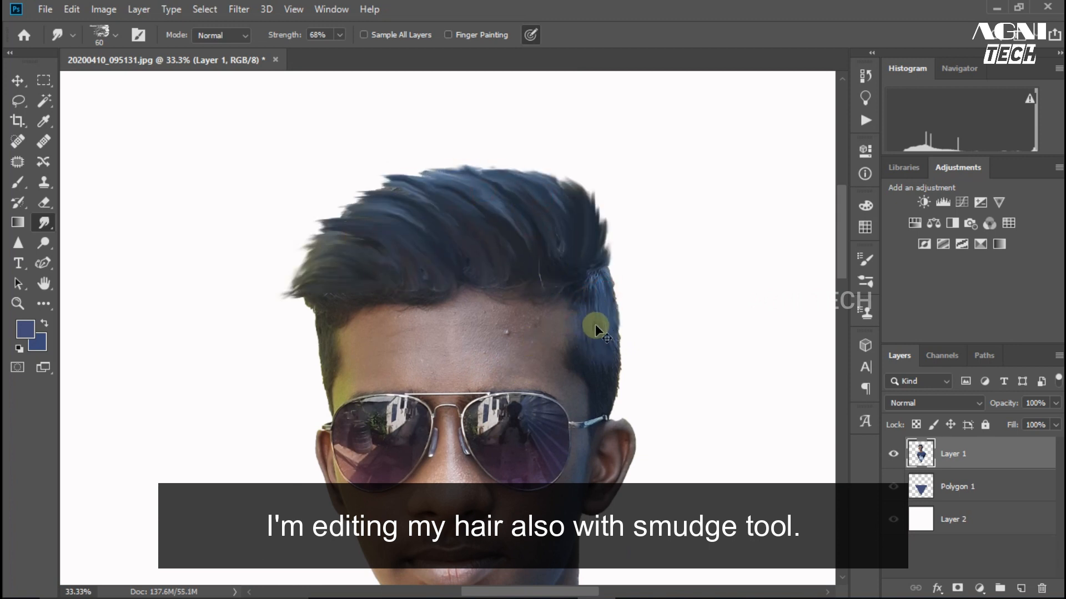
{"action": "key", "text": "ctrl+minus"}
{"action": "key", "text": "ctrl+minus"}
{"action": "key", "text": "ctrl+minus"}
{"action": "key", "text": "ctrl+minus"}
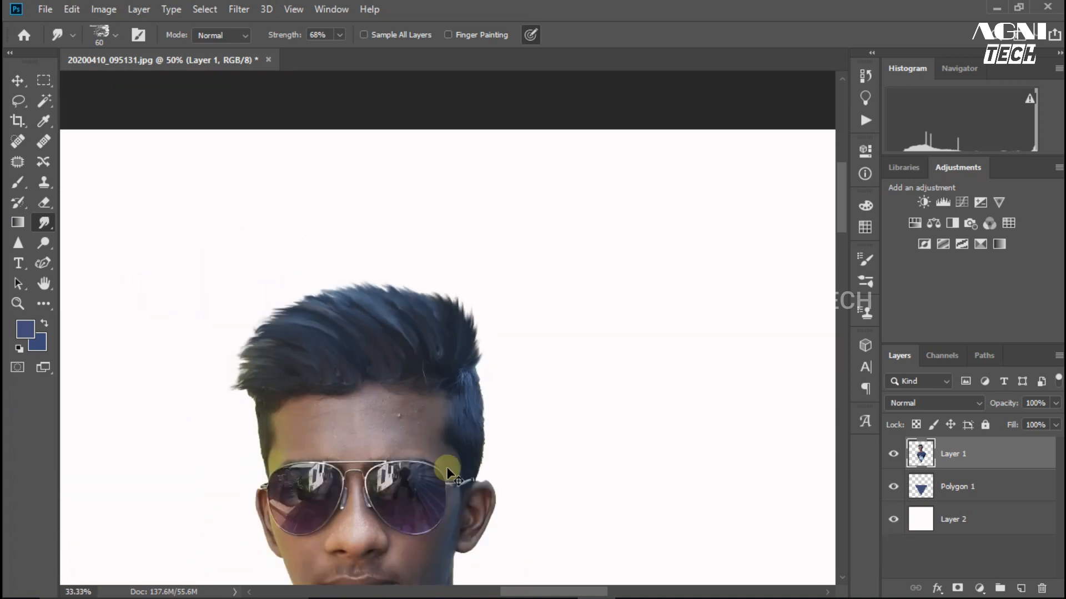
{"action": "key", "text": "ctrl+minus"}
{"action": "key", "text": "ctrl+minus"}
{"action": "key", "text": "ctrl+minus"}
{"action": "key", "text": "ctrl+minus"}
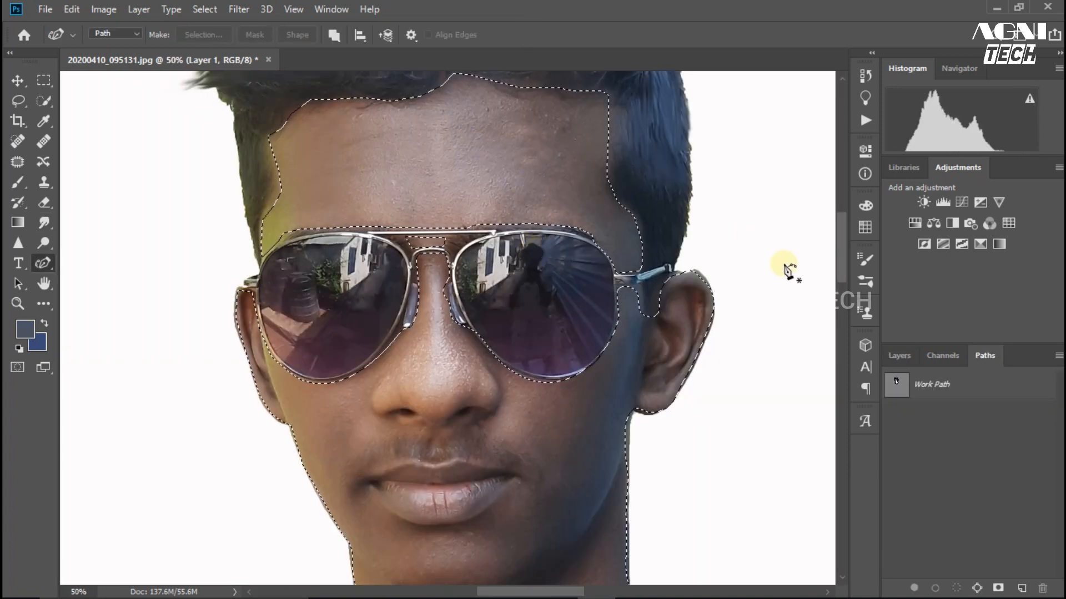
Step: Brighten the selected face on Layer 1 with the Camera Raw filter by raising exposure, highlights, shadows, blacks and clarity
{"action": "left_click", "coordinate": [901, 357]}
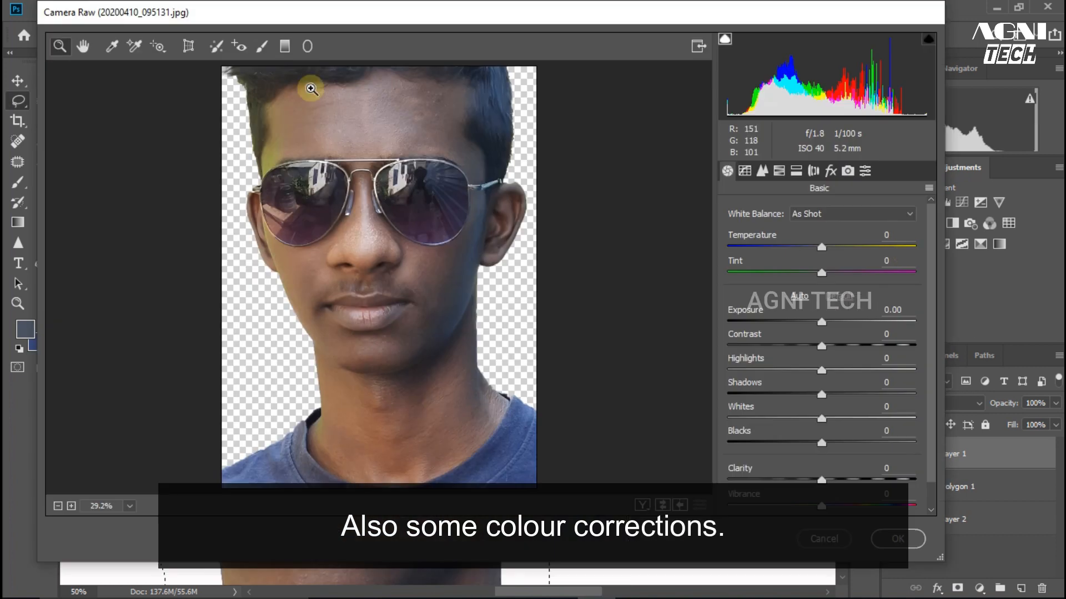
{"action": "left_click_drag", "start_coordinate": [822, 321], "coordinate": [835, 322]}
{"action": "left_click_drag", "start_coordinate": [821, 394], "coordinate": [855, 395]}
{"action": "left_click_drag", "start_coordinate": [832, 321], "coordinate": [846, 345]}
{"action": "left_click_drag", "start_coordinate": [821, 480], "coordinate": [833, 480]}
{"action": "left_click_drag", "start_coordinate": [822, 443], "coordinate": [839, 442]}
{"action": "left_click_drag", "start_coordinate": [821, 370], "coordinate": [856, 369]}
{"action": "scroll", "coordinate": [931, 480], "scroll_direction": "down", "scroll_amount": 2}
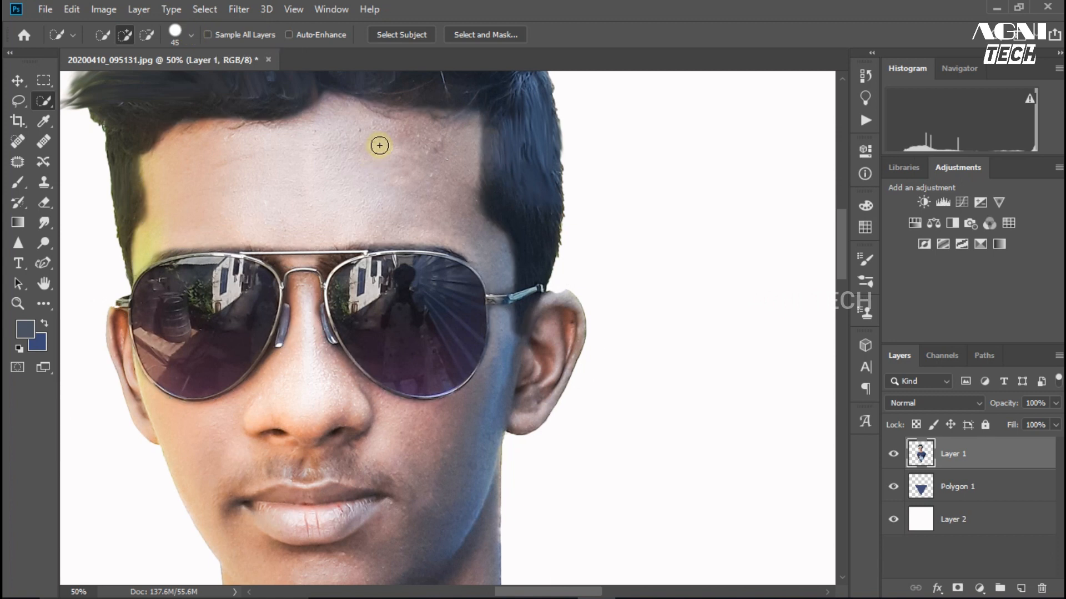
Step: Trace a closed path around the sunglass lens on the right side of the face with the Curvature Pen
{"action": "key", "text": "ctrl+0"}
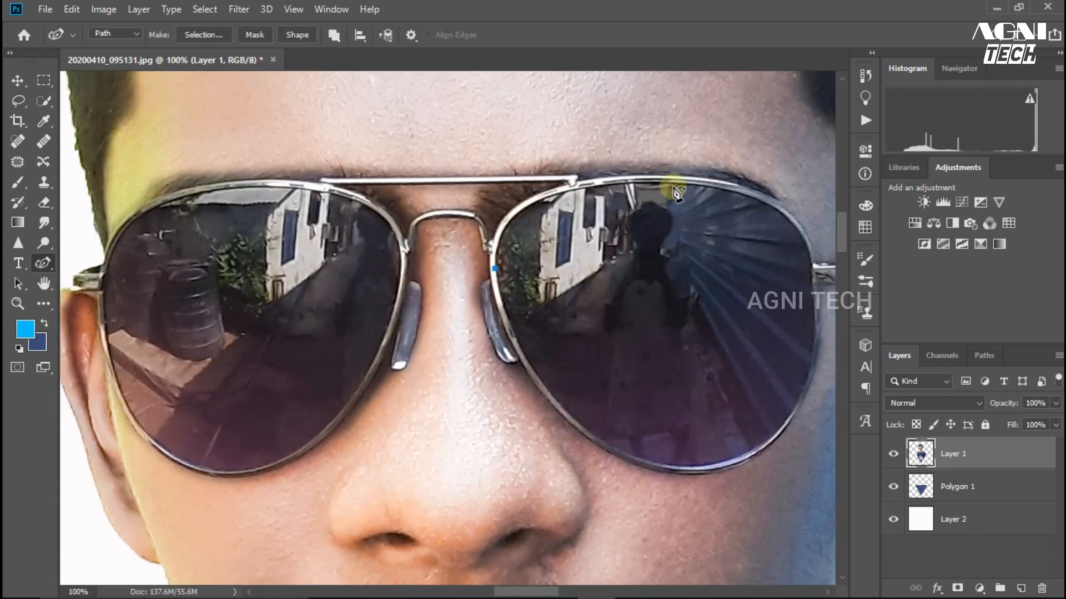
{"action": "left_click", "coordinate": [515, 220]}
{"action": "left_click", "coordinate": [557, 197]}
{"action": "left_click", "coordinate": [672, 183]}
{"action": "left_click", "coordinate": [784, 214]}
{"action": "left_click", "coordinate": [813, 335]}
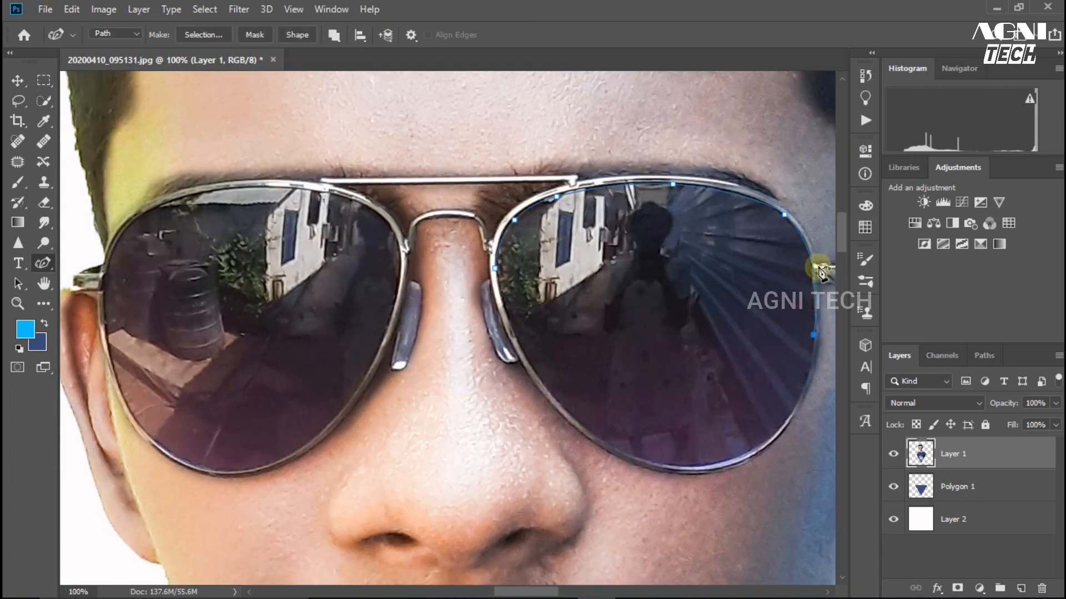
{"action": "left_click", "coordinate": [617, 450]}
{"action": "left_click", "coordinate": [694, 465]}
{"action": "left_click", "coordinate": [503, 308]}
{"action": "left_click", "coordinate": [494, 269]}
Step: Trace a second closed path around the inner outline of the other sunglass lens
{"action": "left_click", "coordinate": [285, 187]}
{"action": "left_click", "coordinate": [327, 192]}
{"action": "left_click", "coordinate": [370, 207]}
{"action": "left_click", "coordinate": [396, 240]}
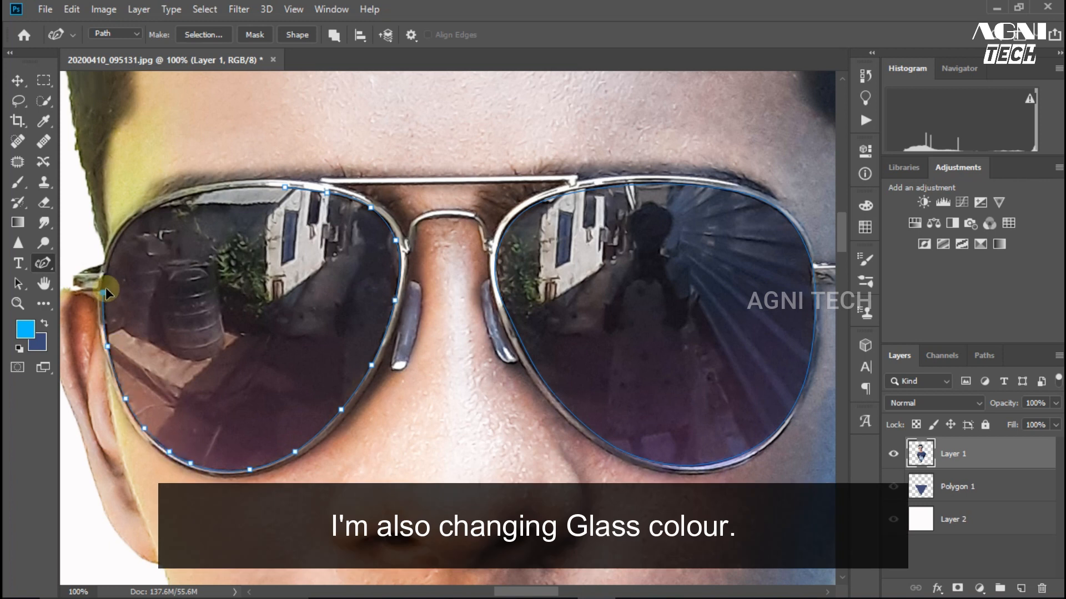
Step: Turn the lens paths into a selection with a 1-pixel feather and tint both lenses bright blue with a 600 px brush
{"action": "right_click", "coordinate": [568, 312]}
{"action": "left_click", "coordinate": [619, 288]}
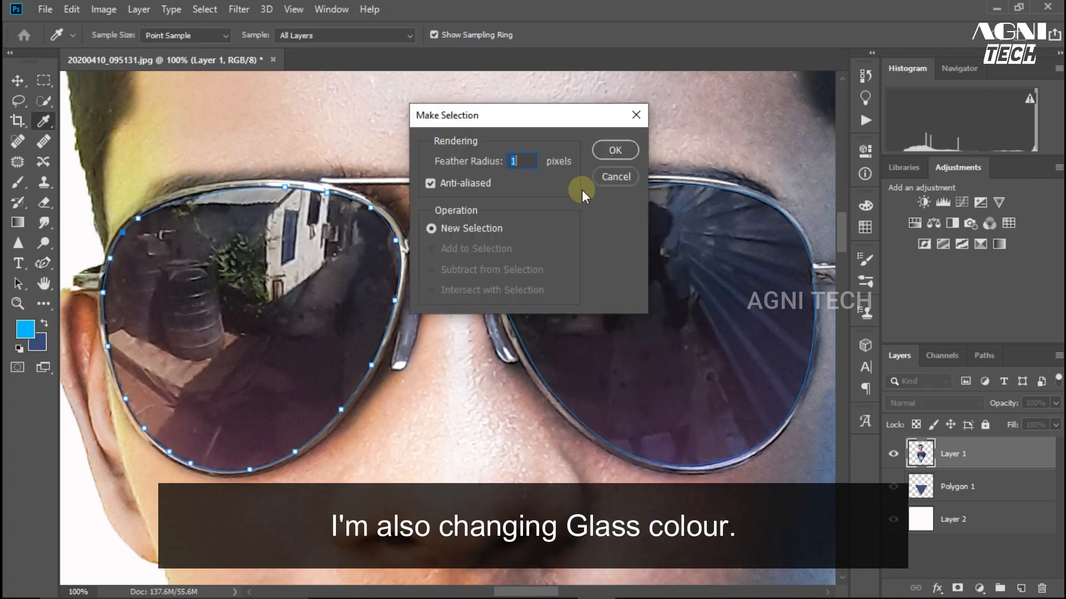
{"action": "left_click", "coordinate": [598, 154]}
{"action": "right_click", "coordinate": [545, 314]}
{"action": "left_click", "coordinate": [593, 291]}
{"action": "left_click", "coordinate": [613, 150]}
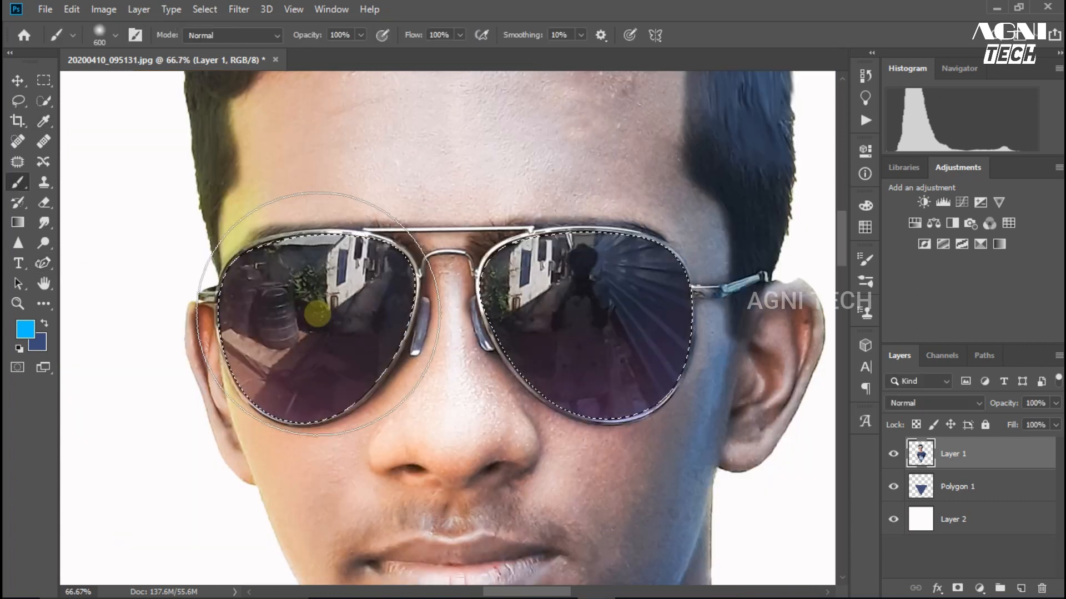
{"action": "mouse_move", "coordinate": [310, 309]}
{"action": "left_mouse_down"}
{"action": "mouse_move", "coordinate": [613, 349]}
{"action": "mouse_move", "coordinate": [647, 311]}
{"action": "mouse_move", "coordinate": [583, 321]}
{"action": "left_mouse_up"}
{"action": "scroll", "coordinate": [583, 315], "scroll_direction": "down", "scroll_amount": 6}
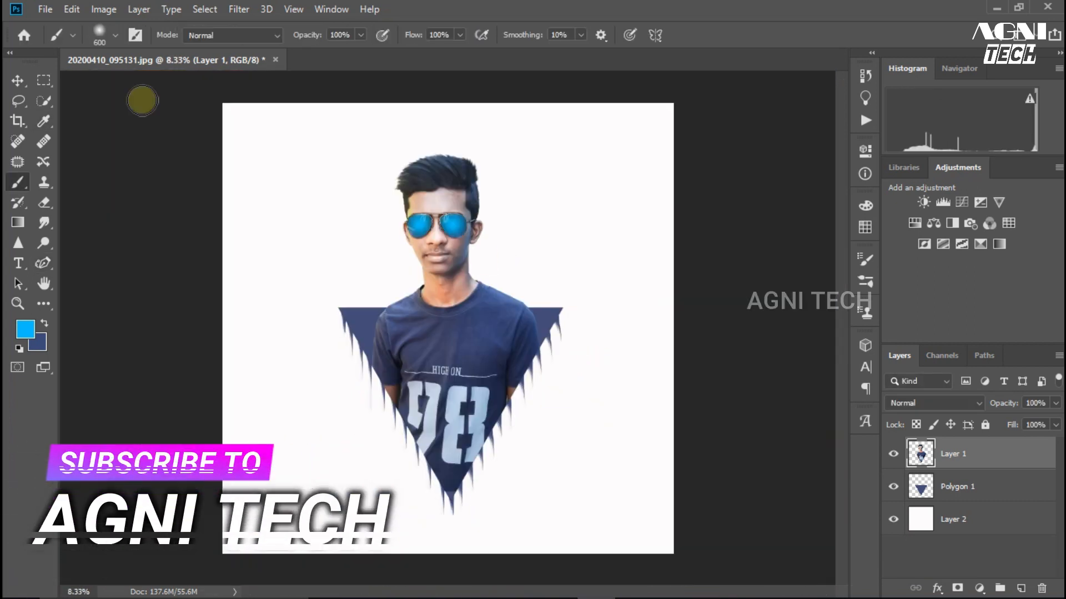
Step: Frame a tighter 1:1 square crop around the person and the dripping triangle
{"action": "left_click", "coordinate": [18, 121]}
{"action": "left_click_drag", "start_coordinate": [226, 105], "coordinate": [256, 135]}
{"action": "left_click_drag", "start_coordinate": [489, 373], "coordinate": [546, 424]}
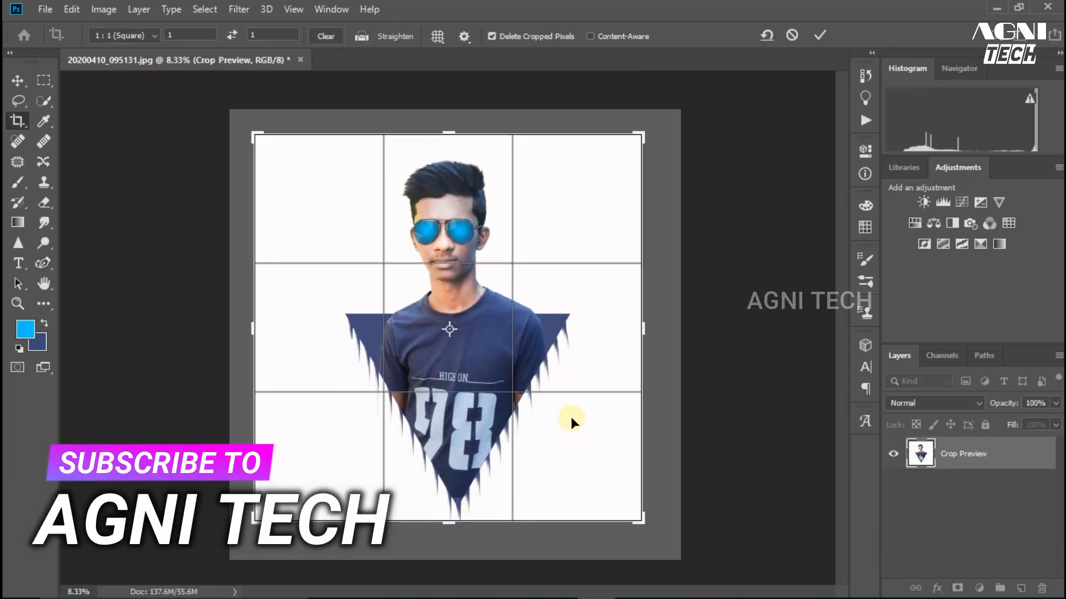